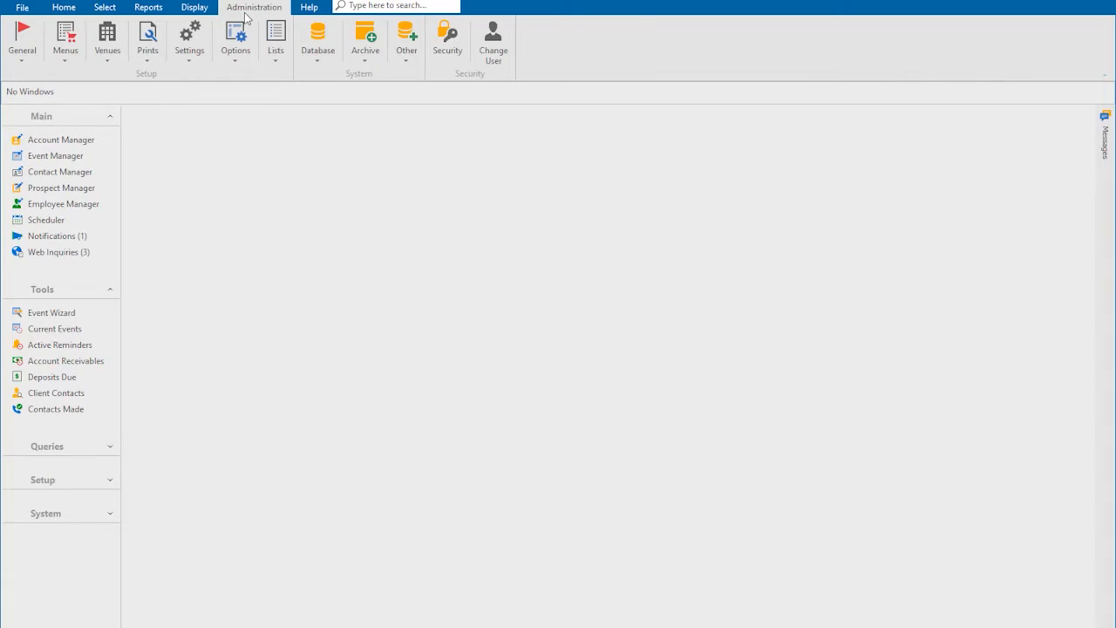
- Open Default Checklists from Administration > Lists to view the Event Booking items and auto-add rules
{"action": "left_click", "coordinate": [276, 35]}
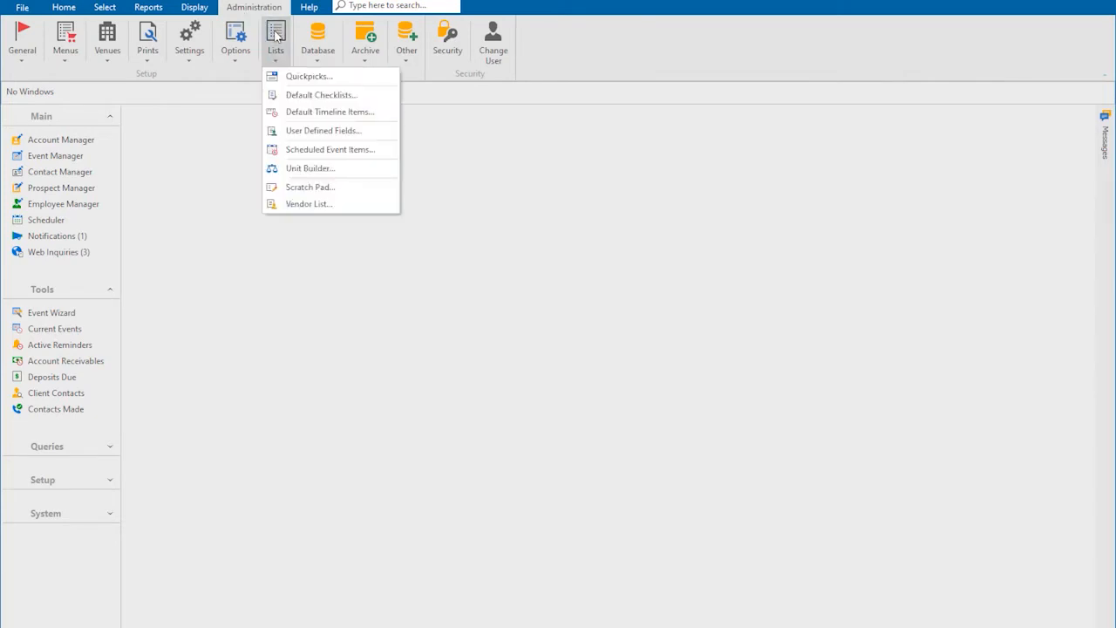
{"action": "left_click", "coordinate": [304, 98]}
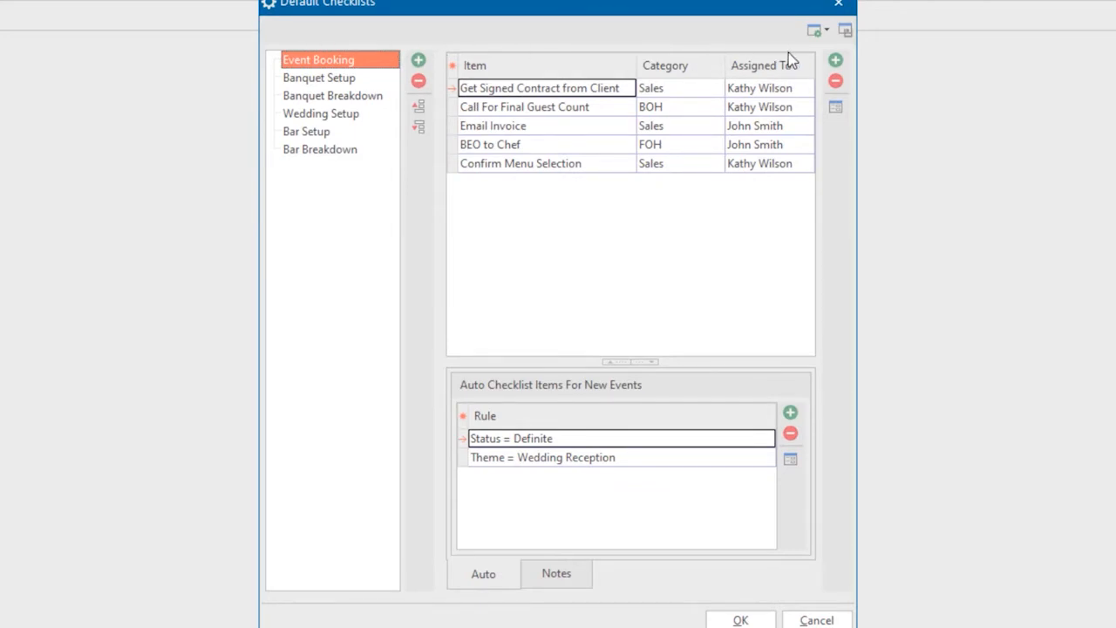
- Add 'Get Initial Deposit' to Event Booking with category Sales, assigned to a staff member
{"action": "left_click", "coordinate": [835, 61]}
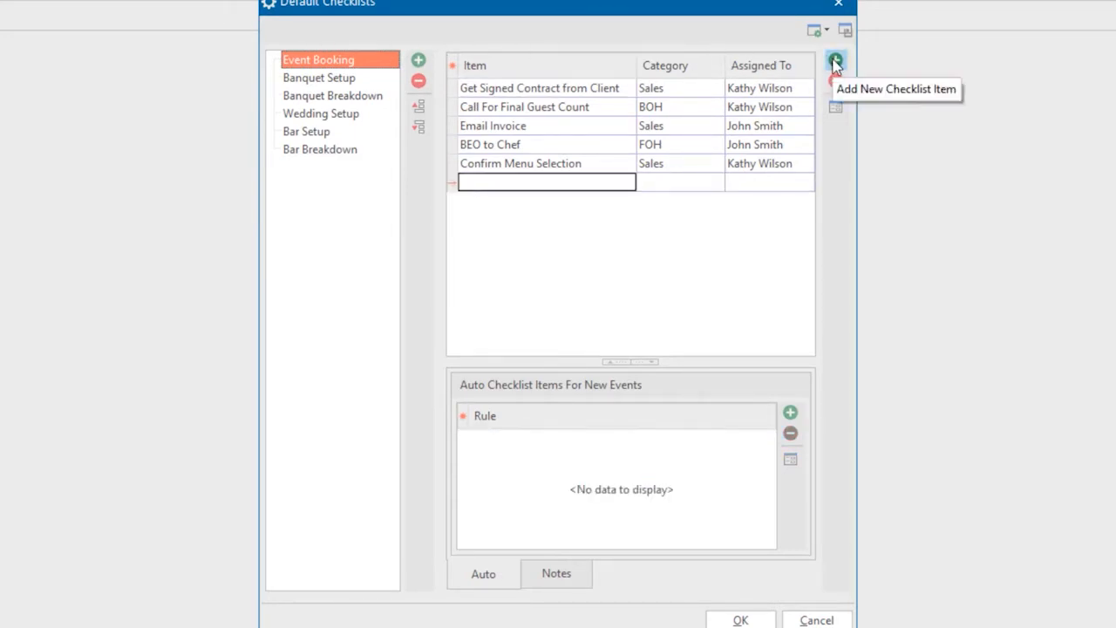
{"action": "type", "text": "G"}
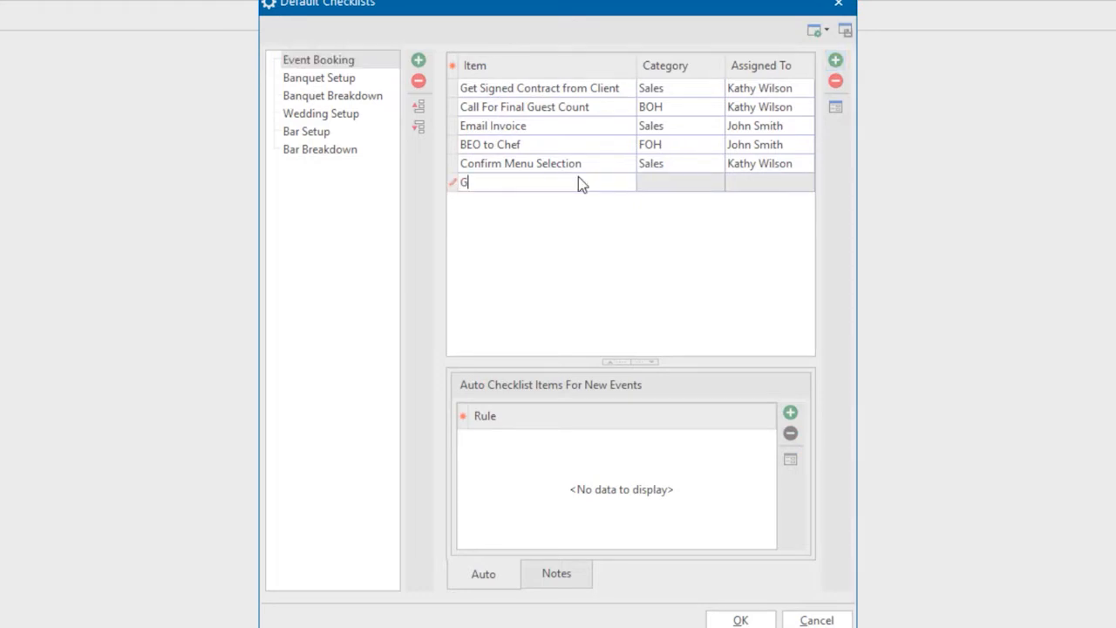
{"action": "type", "text": "et Initial Deposit"}
{"action": "key", "text": "Tab"}
{"action": "type", "text": "Sales"}
{"action": "key", "text": "Return"}
{"action": "key", "text": "Tab"}
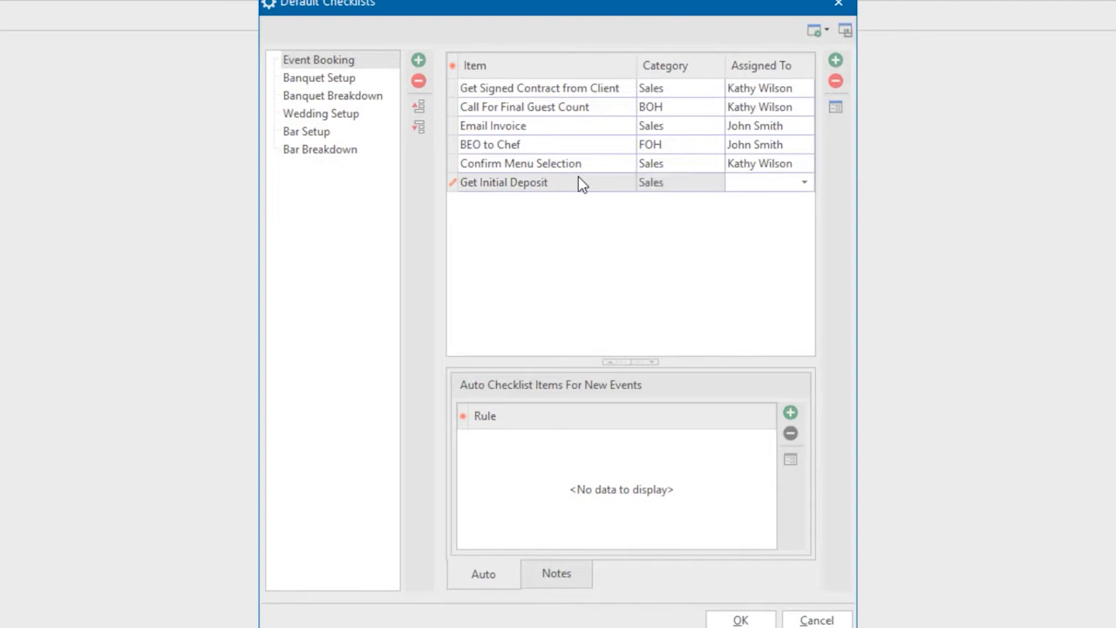
{"action": "key", "text": "Return"}
- In Get Initial Deposit's details, enable the auto date of 10 Day(s) After the Booked Date
{"action": "left_click", "coordinate": [833, 108]}
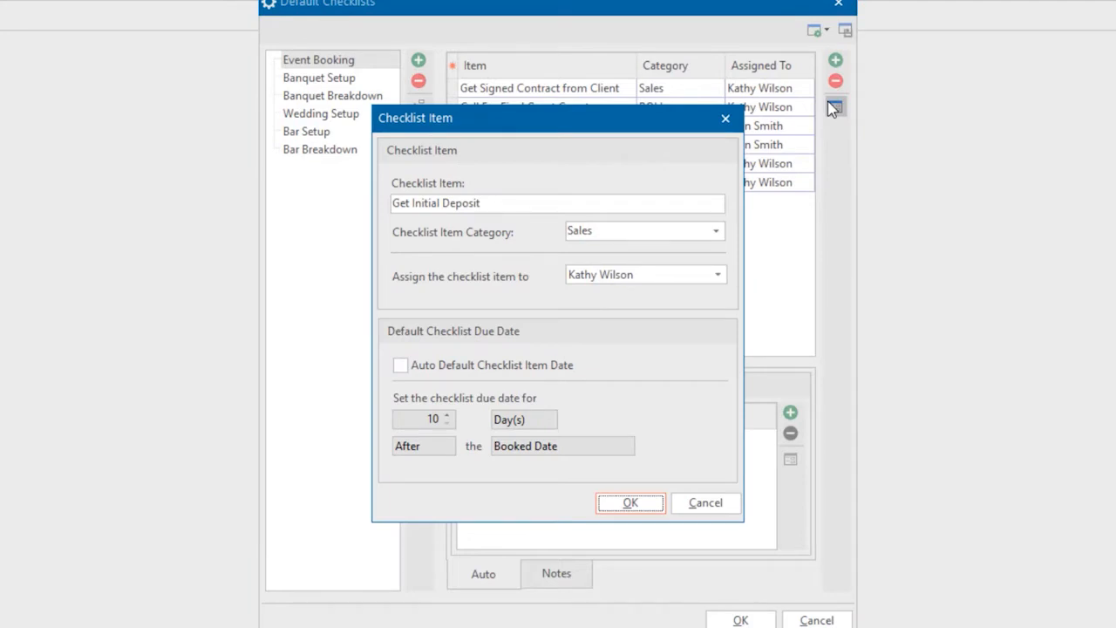
{"action": "left_click", "coordinate": [401, 370]}
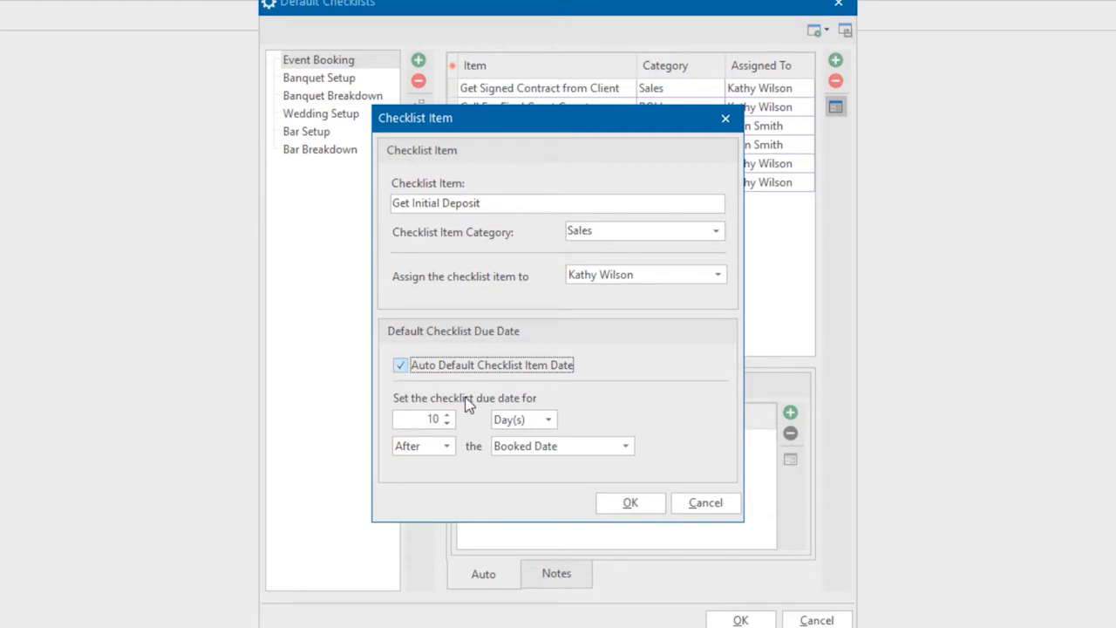
{"action": "left_click", "coordinate": [515, 420]}
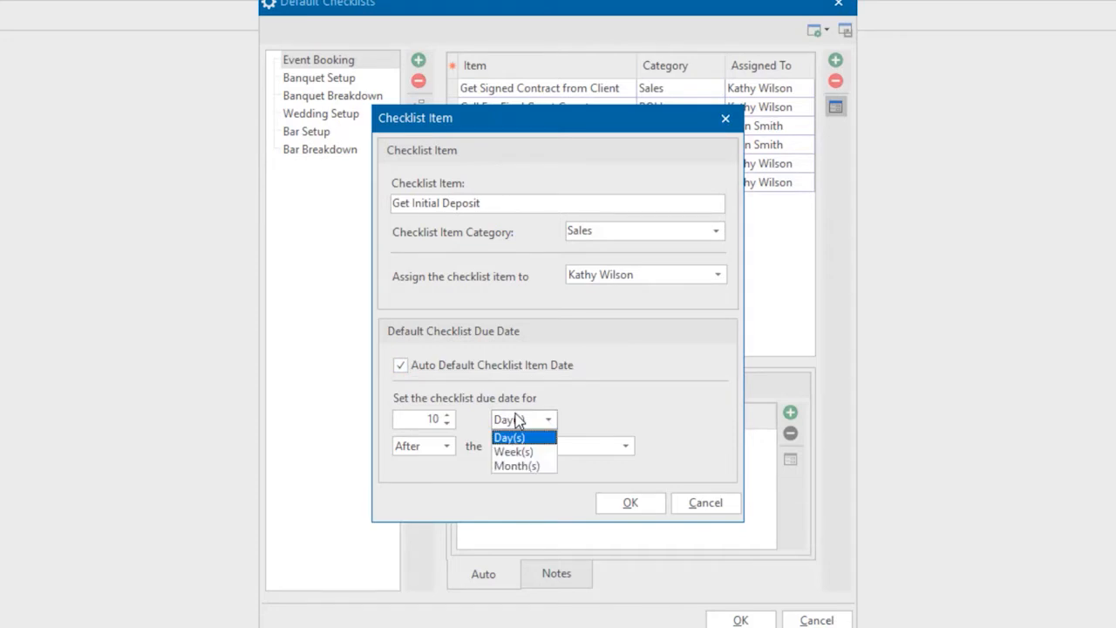
{"action": "left_click", "coordinate": [515, 419]}
{"action": "left_click", "coordinate": [438, 446]}
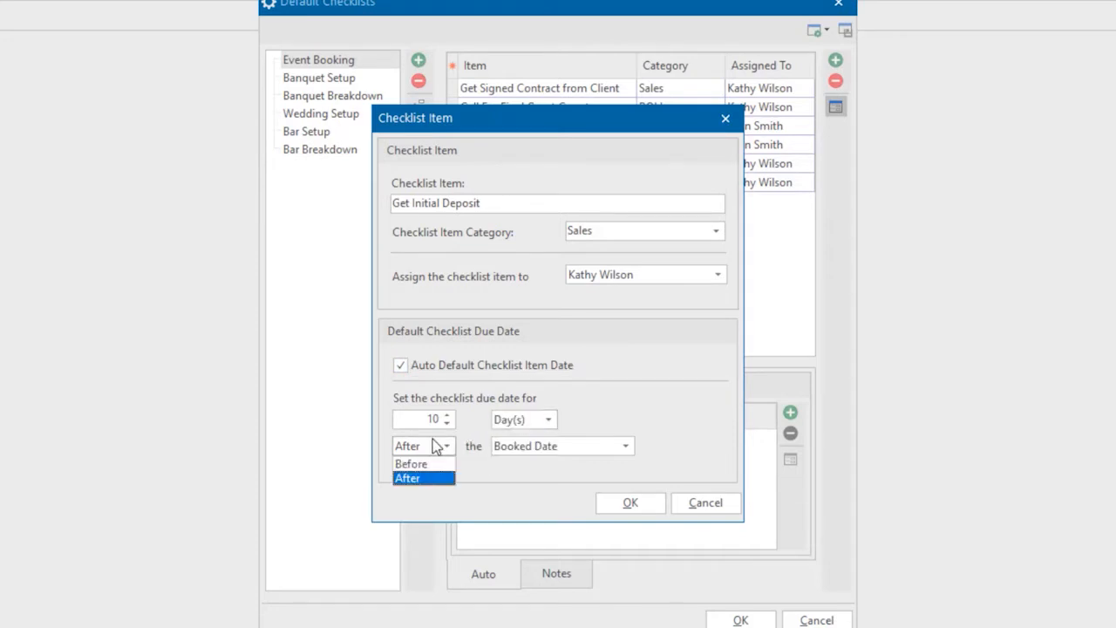
{"action": "left_click", "coordinate": [438, 445]}
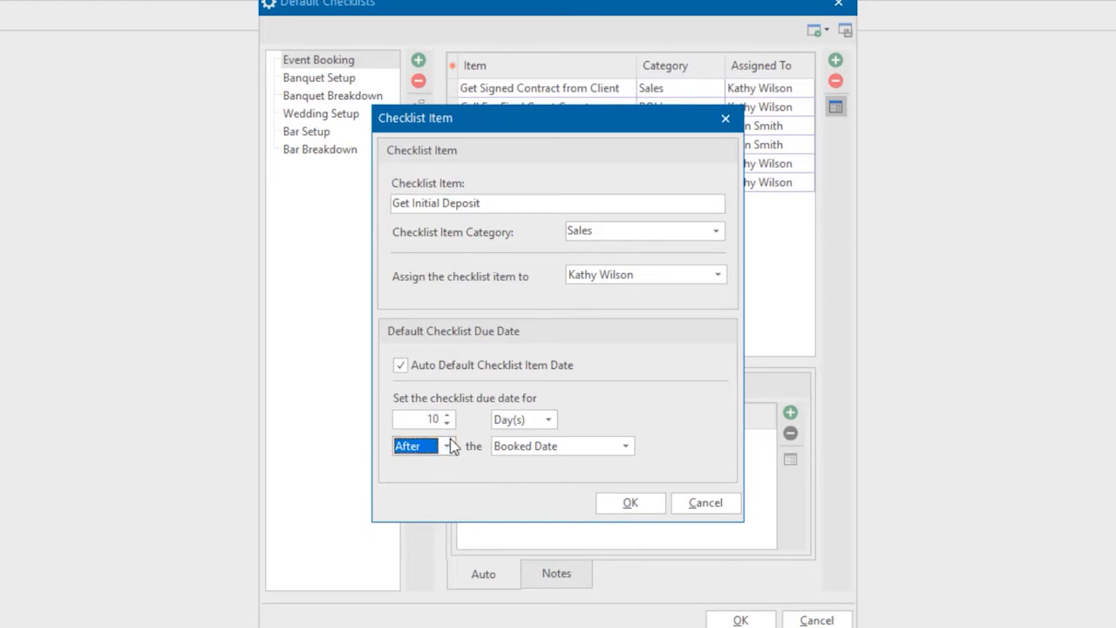
{"action": "left_click", "coordinate": [511, 447]}
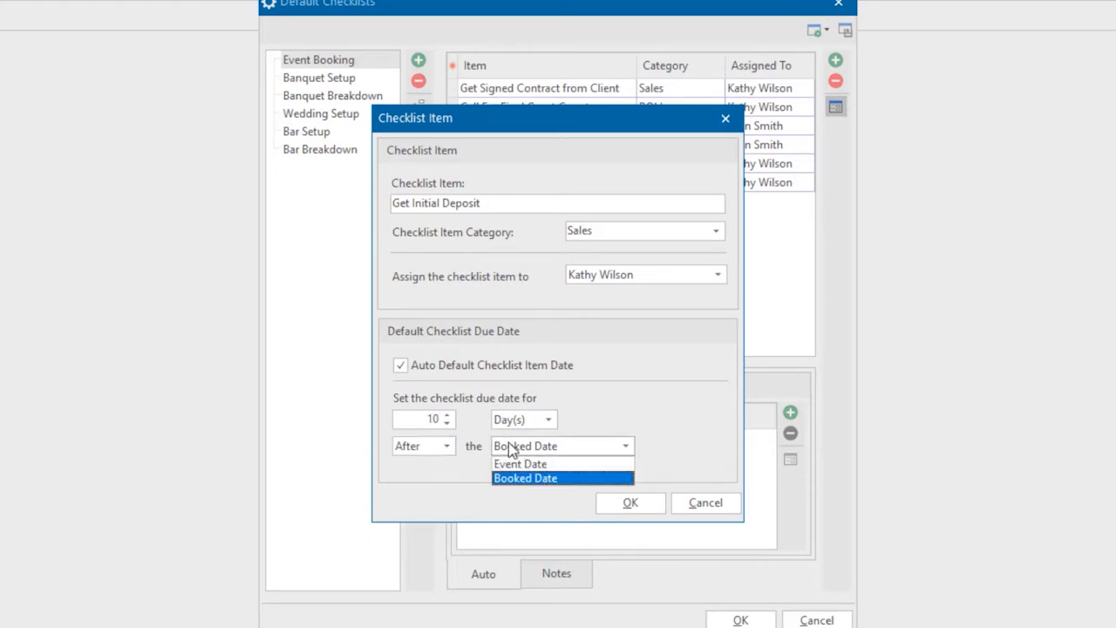
{"action": "left_click", "coordinate": [510, 448]}
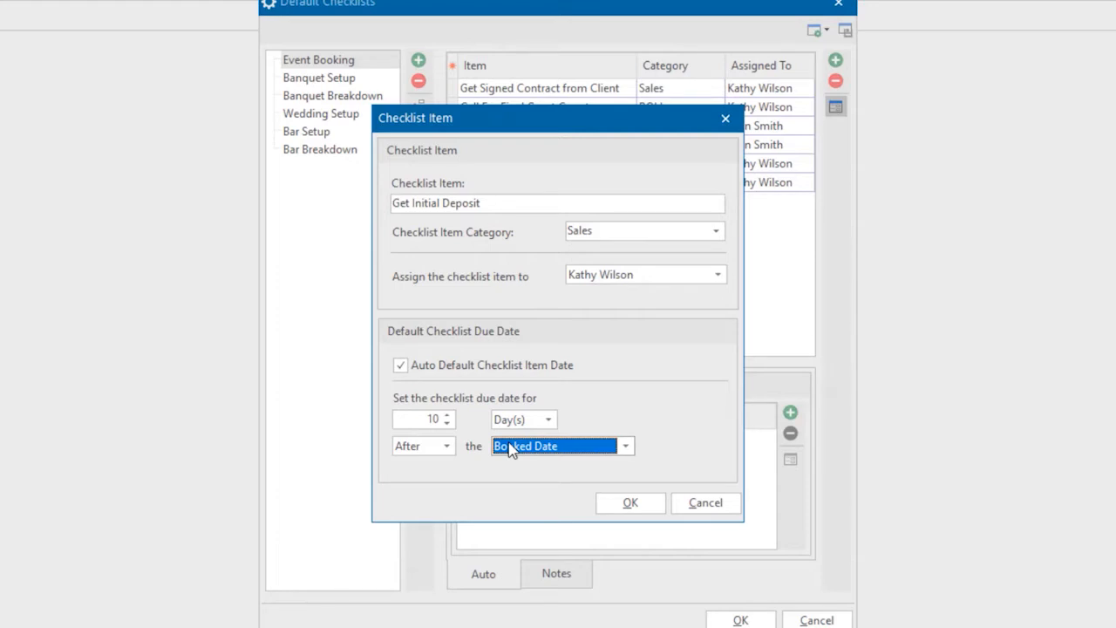
{"action": "left_click", "coordinate": [631, 502]}
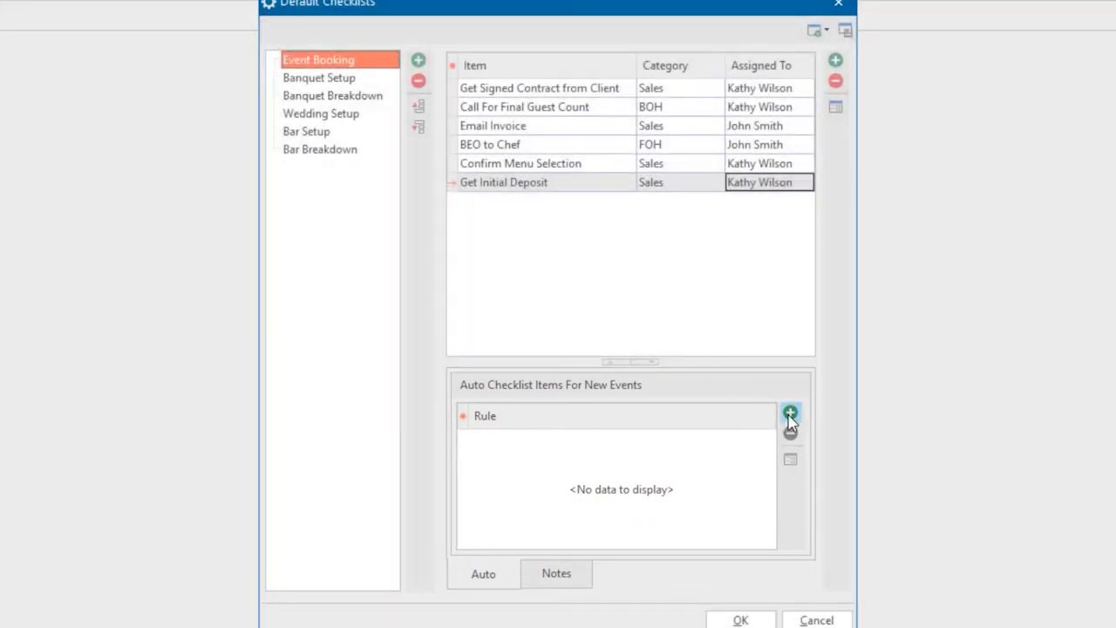
- Add an automatic-item rule for events with Theme Wedding Reception, due 14 days after booking
{"action": "left_click", "coordinate": [790, 415]}
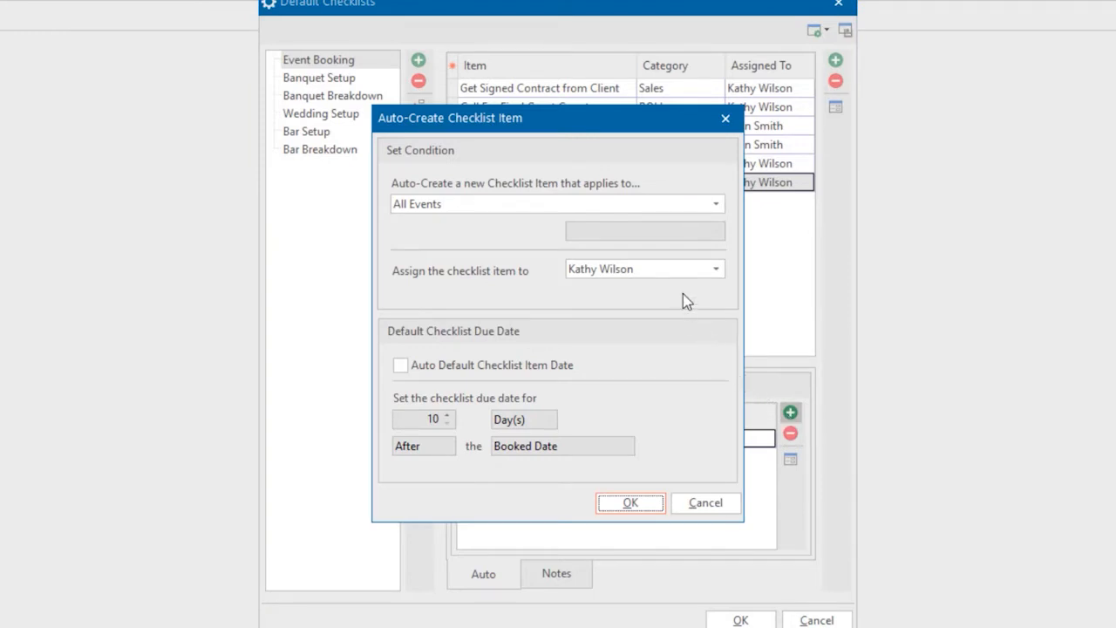
{"action": "left_click", "coordinate": [614, 205]}
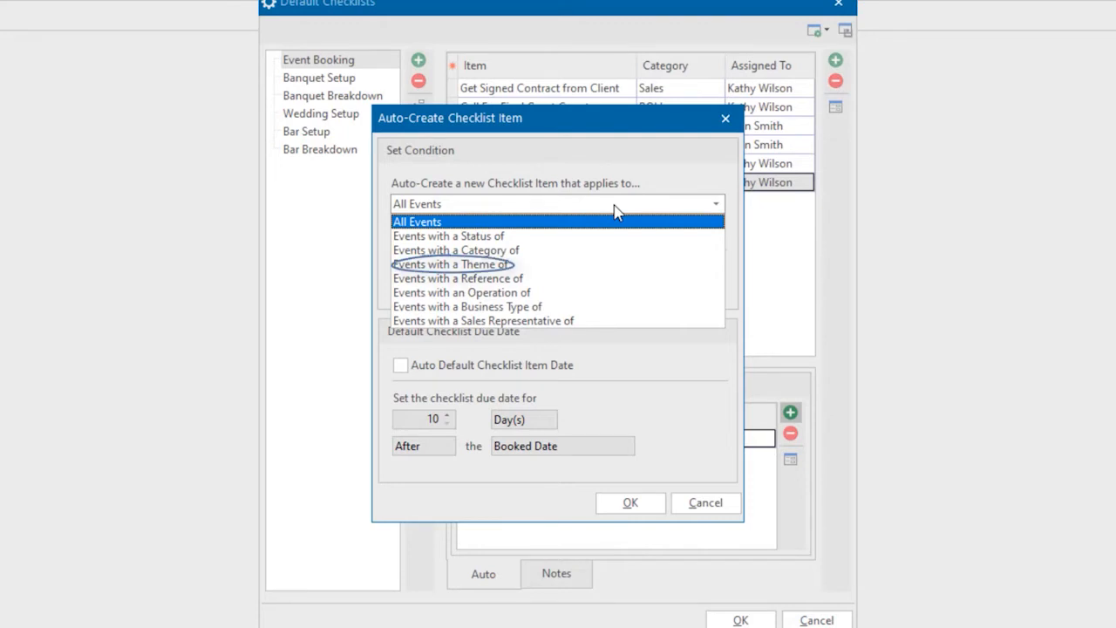
{"action": "left_click", "coordinate": [565, 264]}
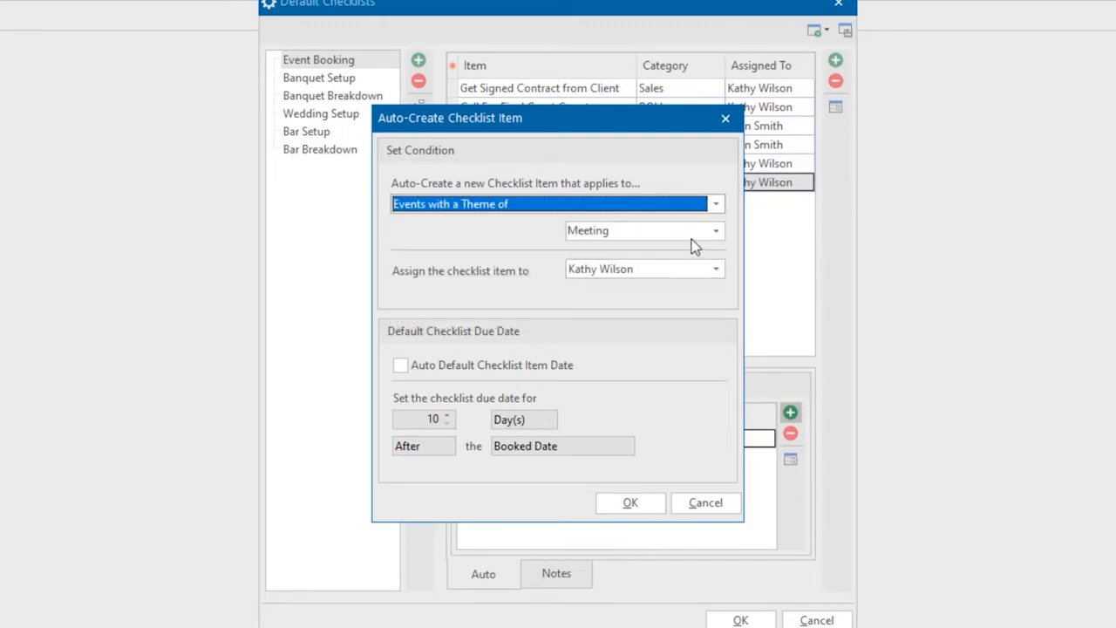
{"action": "left_click", "coordinate": [714, 233]}
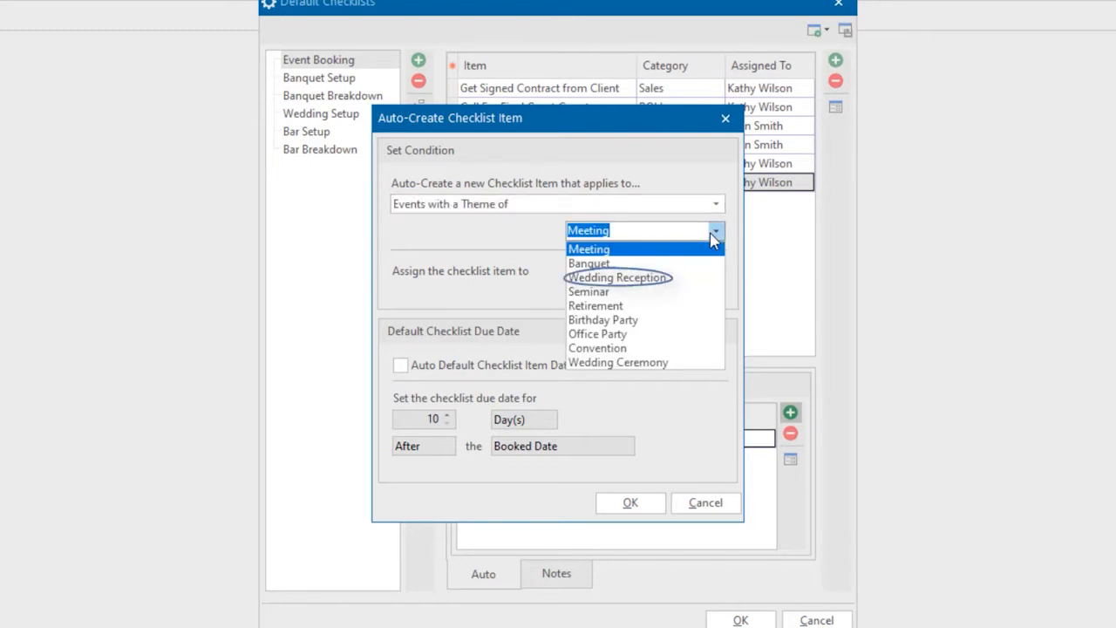
{"action": "left_click", "coordinate": [671, 277]}
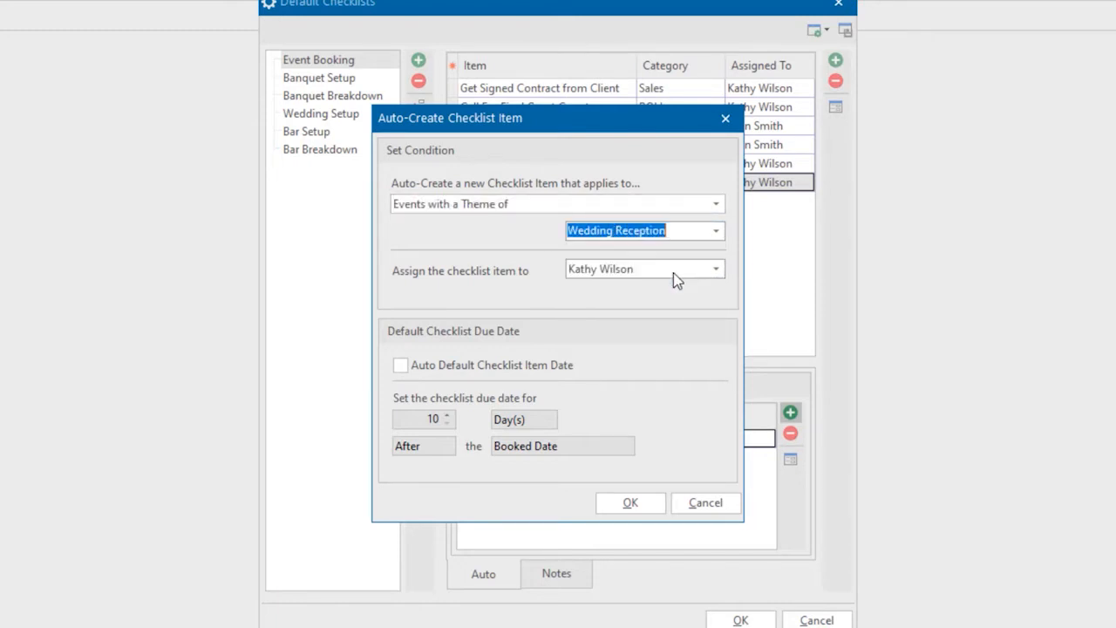
{"action": "left_click", "coordinate": [404, 369]}
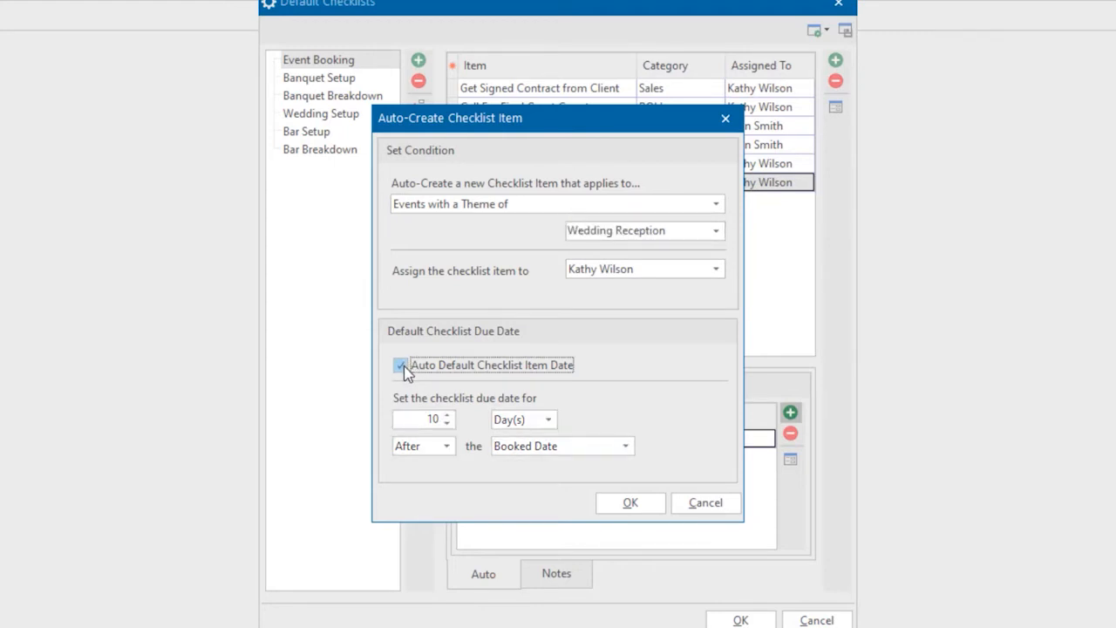
{"action": "left_click", "coordinate": [446, 414]}
{"action": "left_click", "coordinate": [447, 414]}
{"action": "left_click", "coordinate": [446, 415]}
{"action": "left_click", "coordinate": [446, 415]}
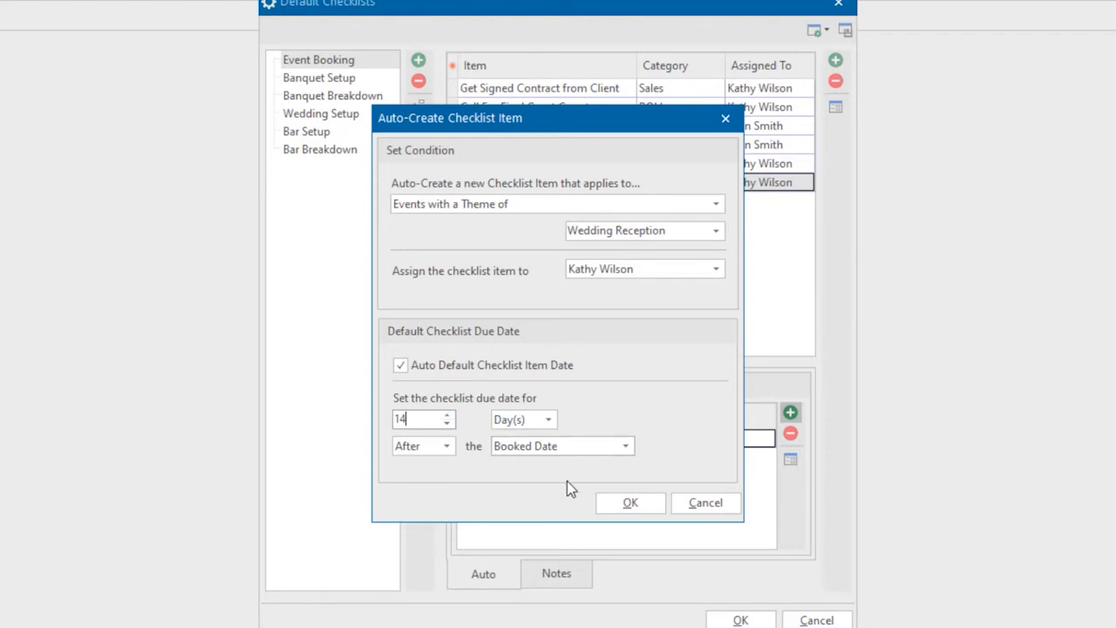
{"action": "left_click", "coordinate": [621, 504]}
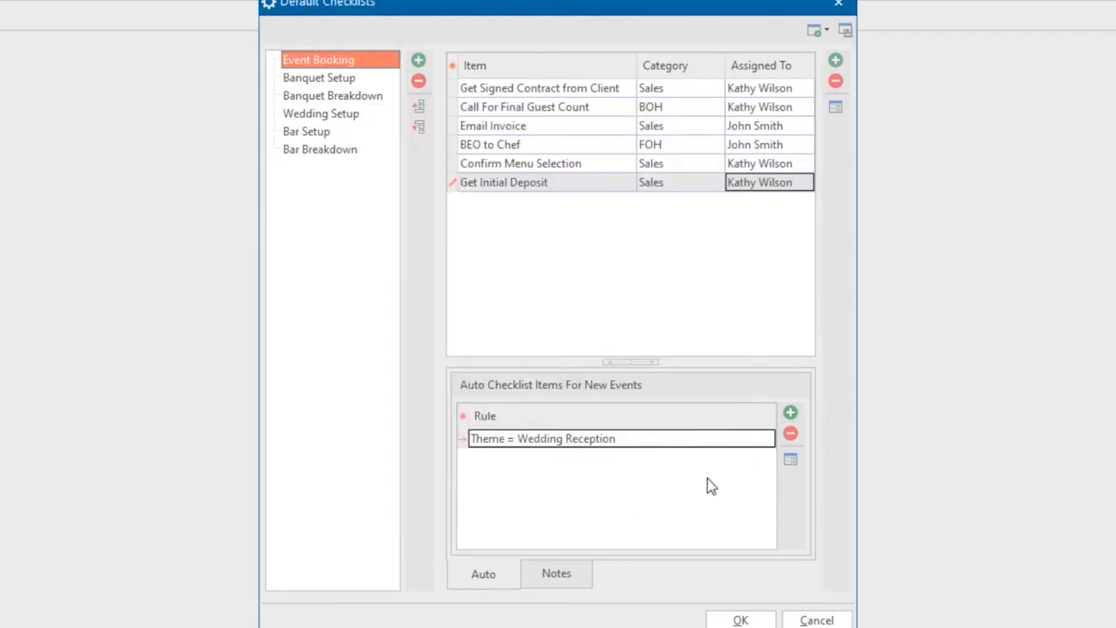
- Add an automatic-item rule for Meeting-theme events with an auto due date of 1 day
{"action": "left_click", "coordinate": [790, 413]}
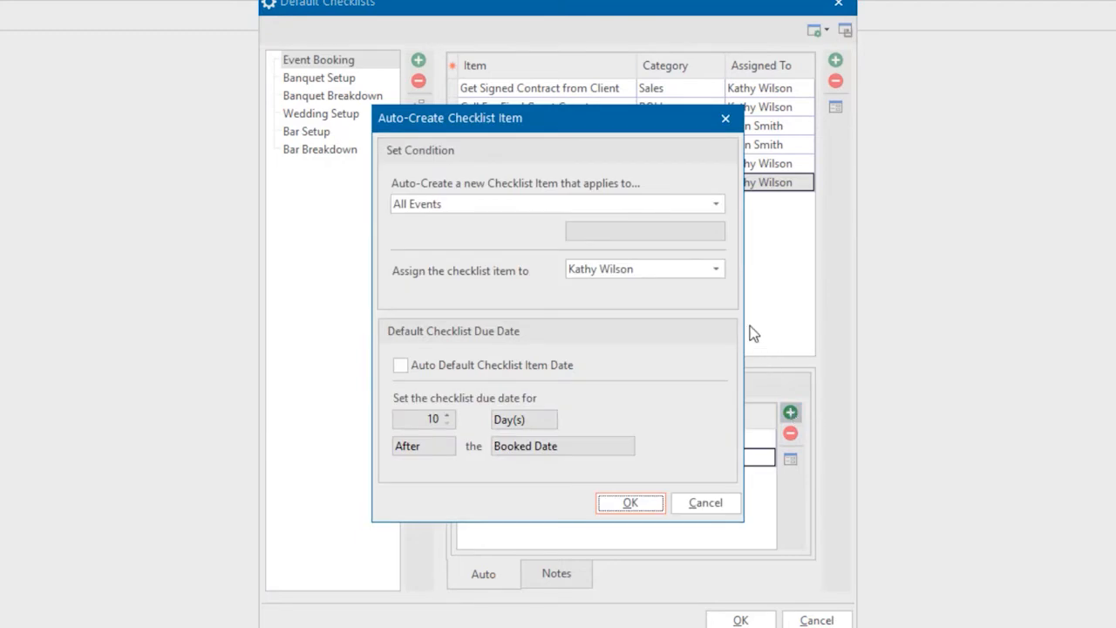
{"action": "left_click", "coordinate": [621, 206]}
{"action": "left_click", "coordinate": [574, 264]}
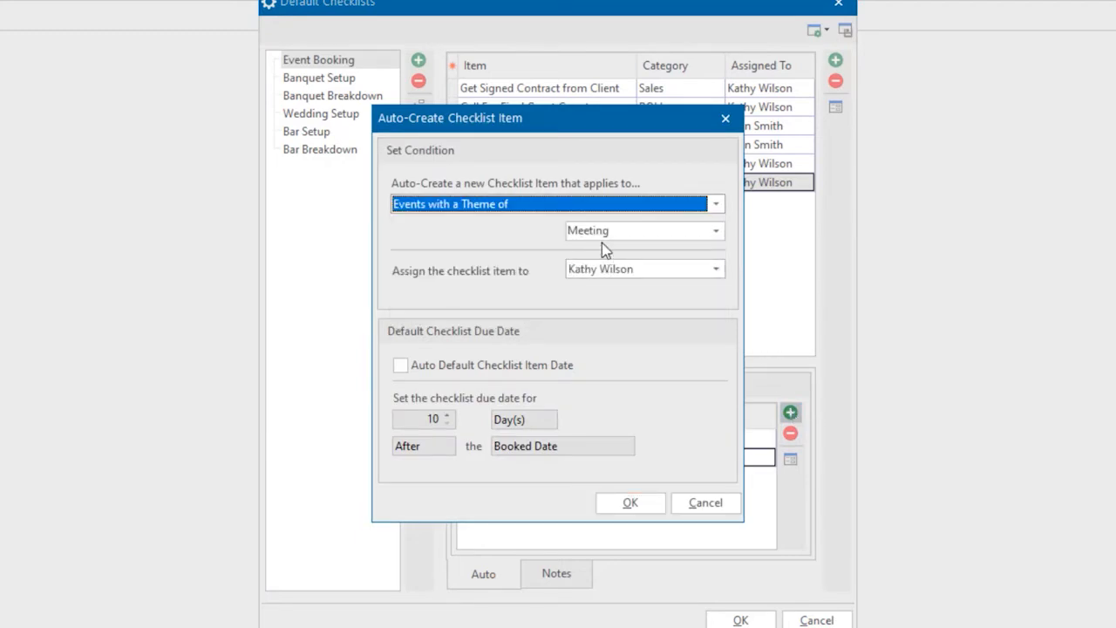
{"action": "left_click", "coordinate": [408, 366]}
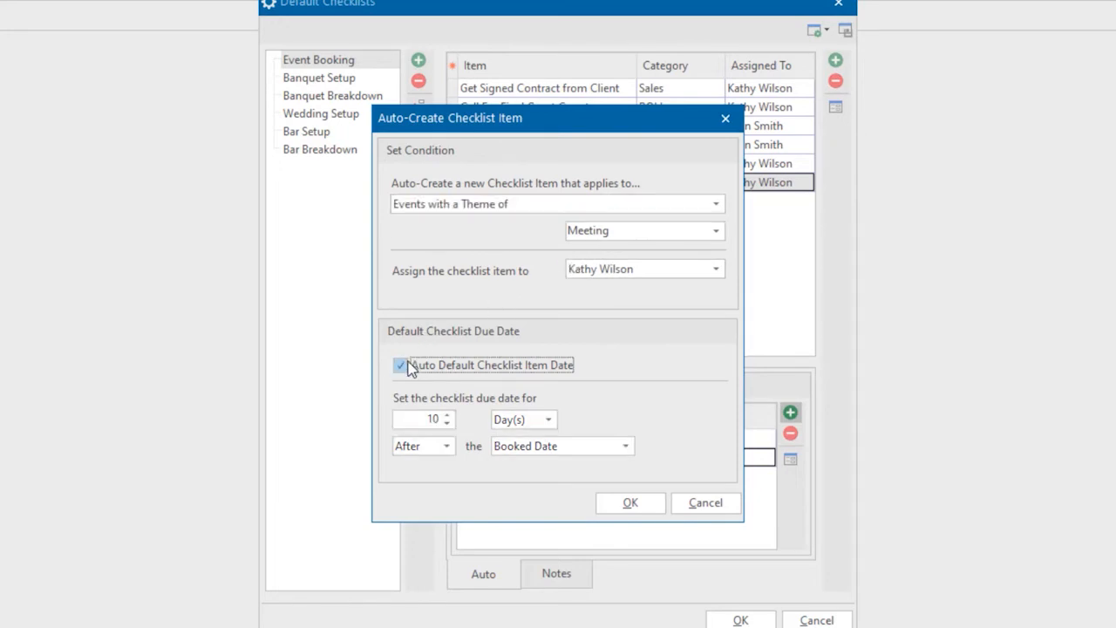
{"action": "left_click", "coordinate": [433, 419]}
{"action": "type", "text": "1"}
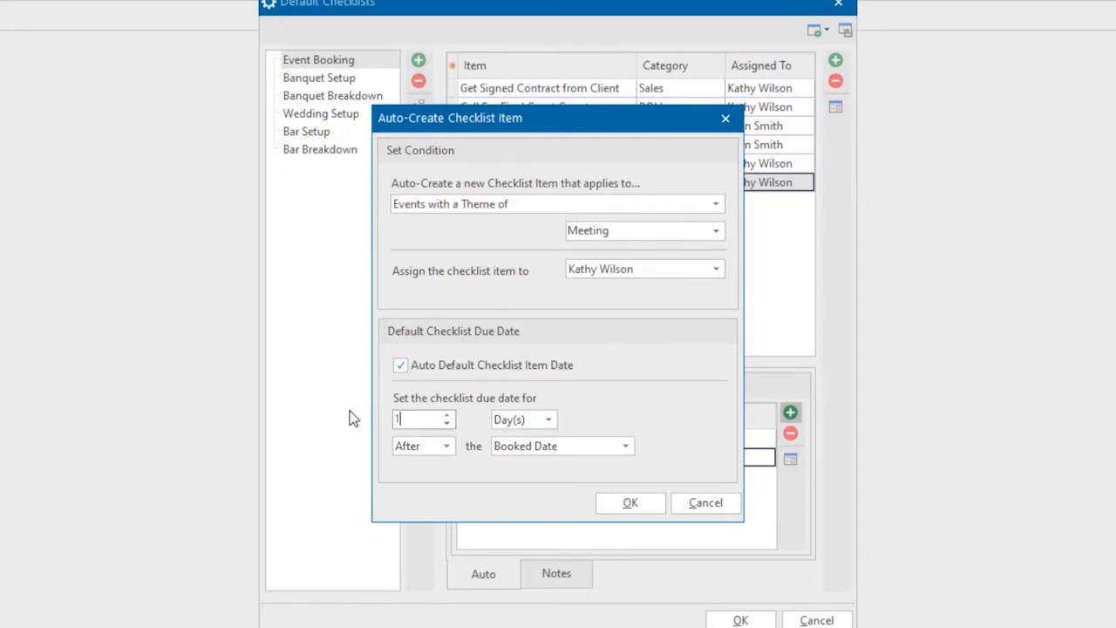
{"action": "key", "text": "Tab"}
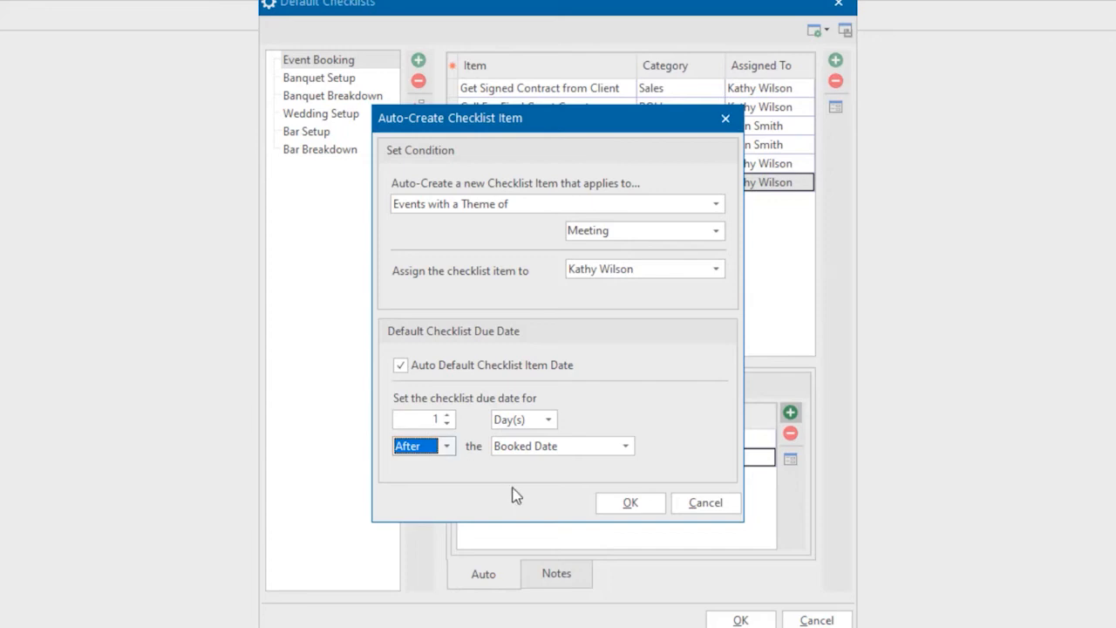
{"action": "left_click", "coordinate": [611, 511]}
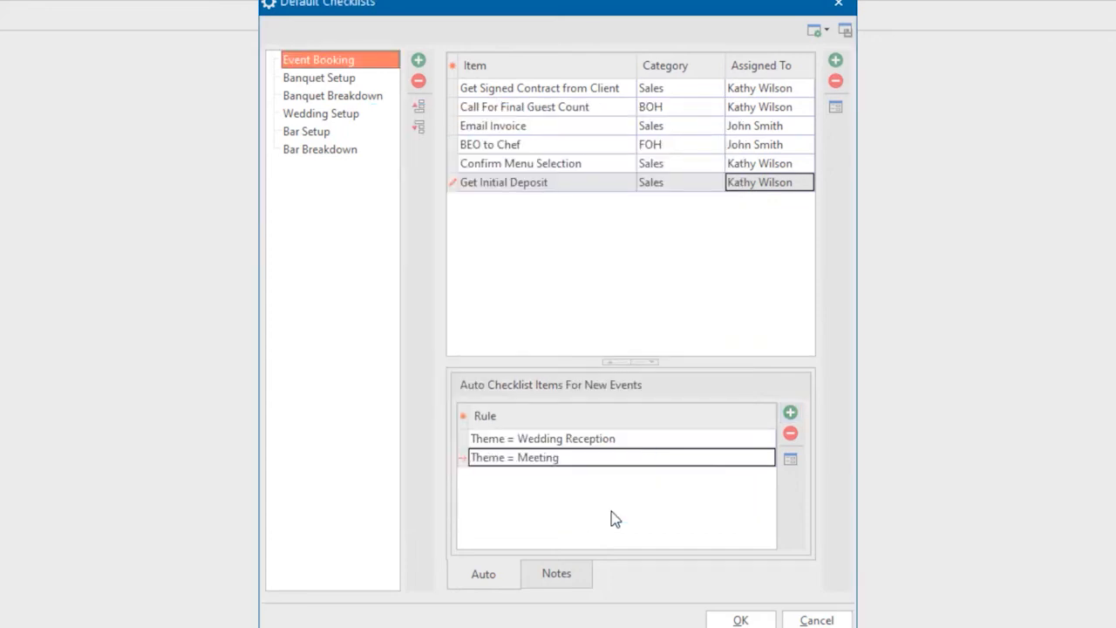
- Review the Meeting rule's settings, then save and close Default Checklists
{"action": "left_click", "coordinate": [565, 107]}
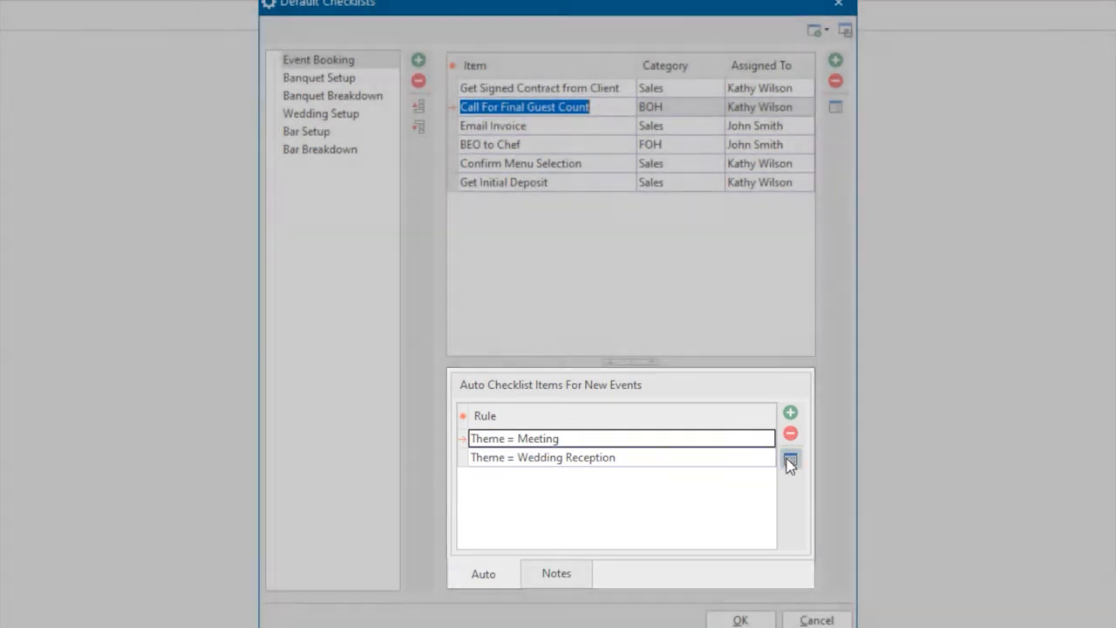
{"action": "left_click", "coordinate": [790, 460]}
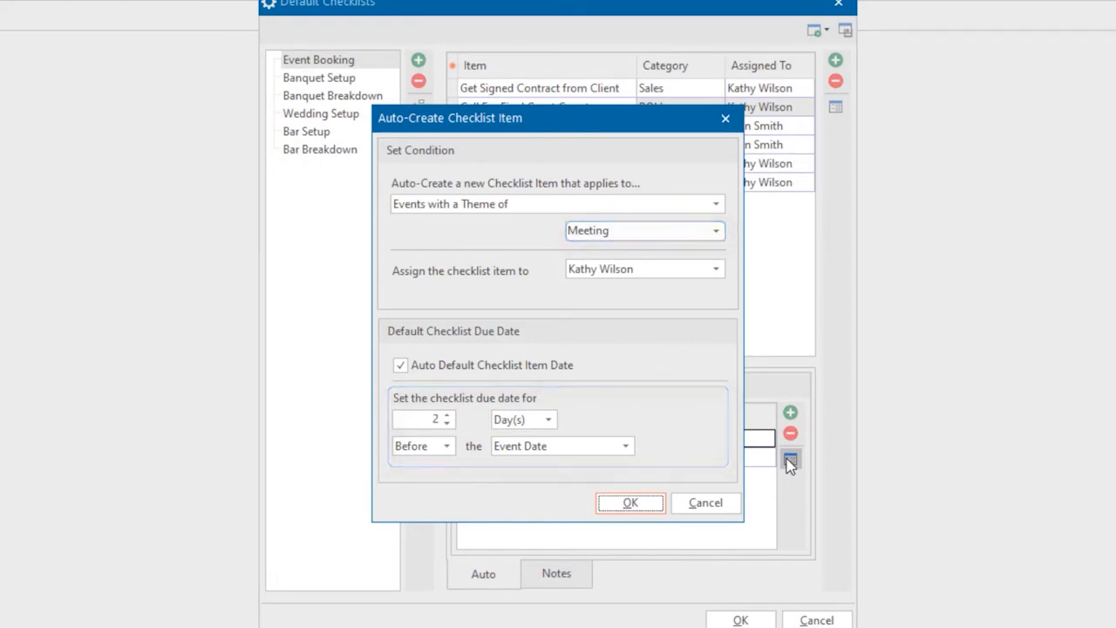
{"action": "left_click", "coordinate": [641, 504]}
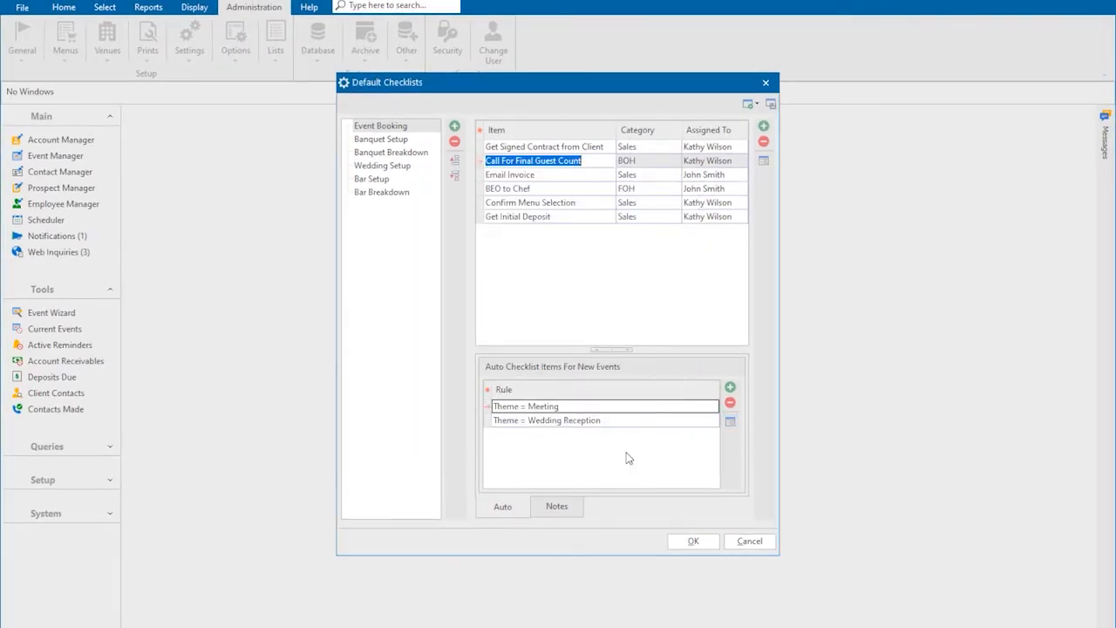
{"action": "left_click", "coordinate": [677, 541]}
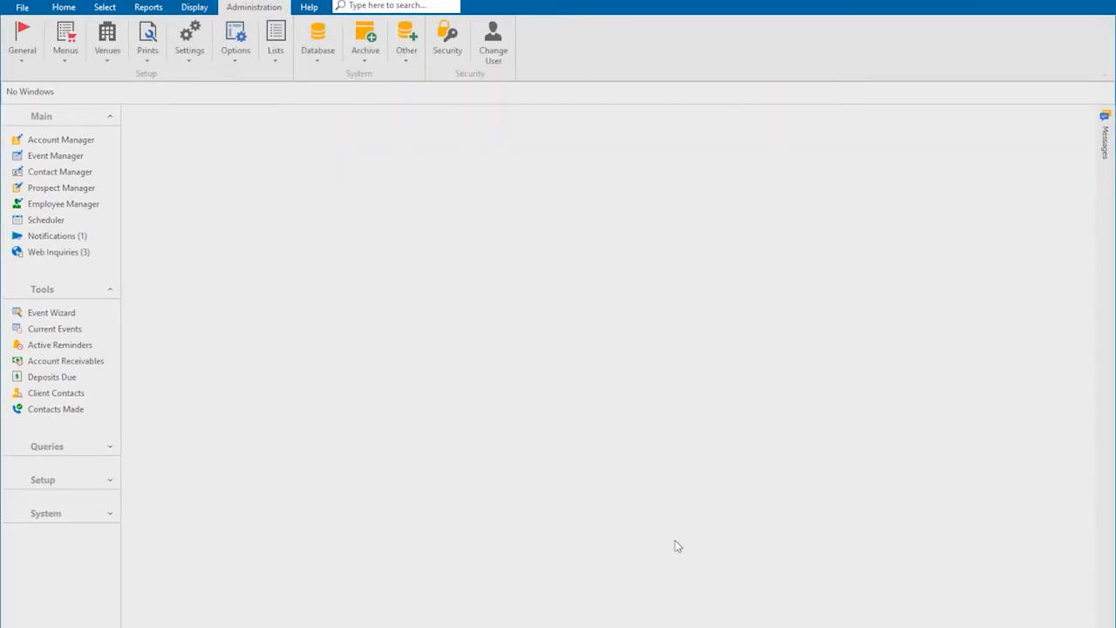
{"action": "right_click", "coordinate": [484, 255]}
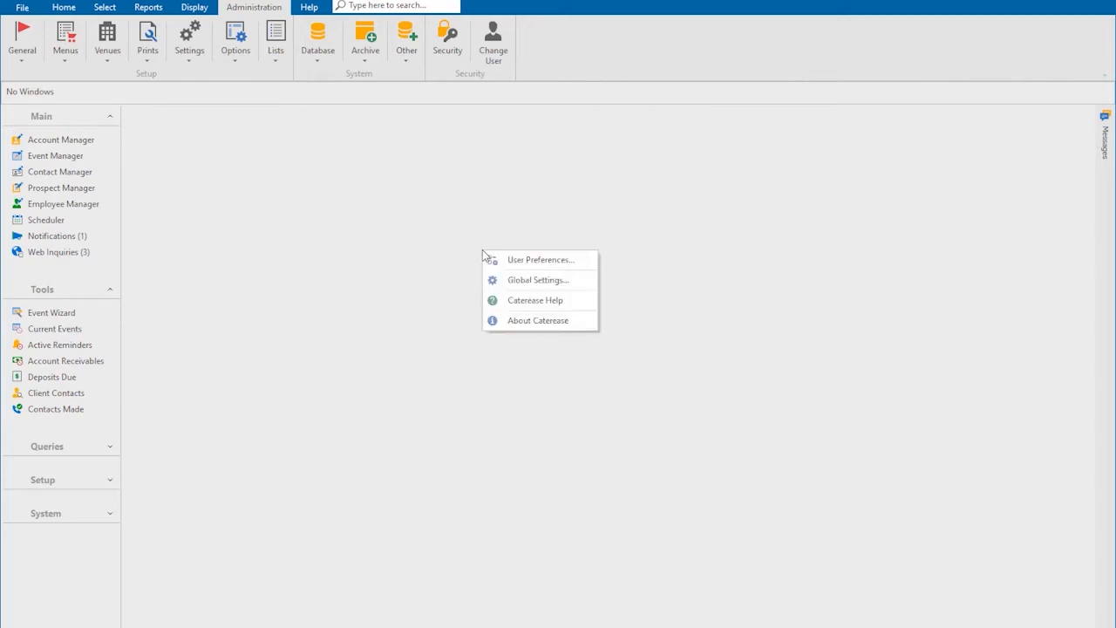
{"action": "left_click", "coordinate": [513, 283]}
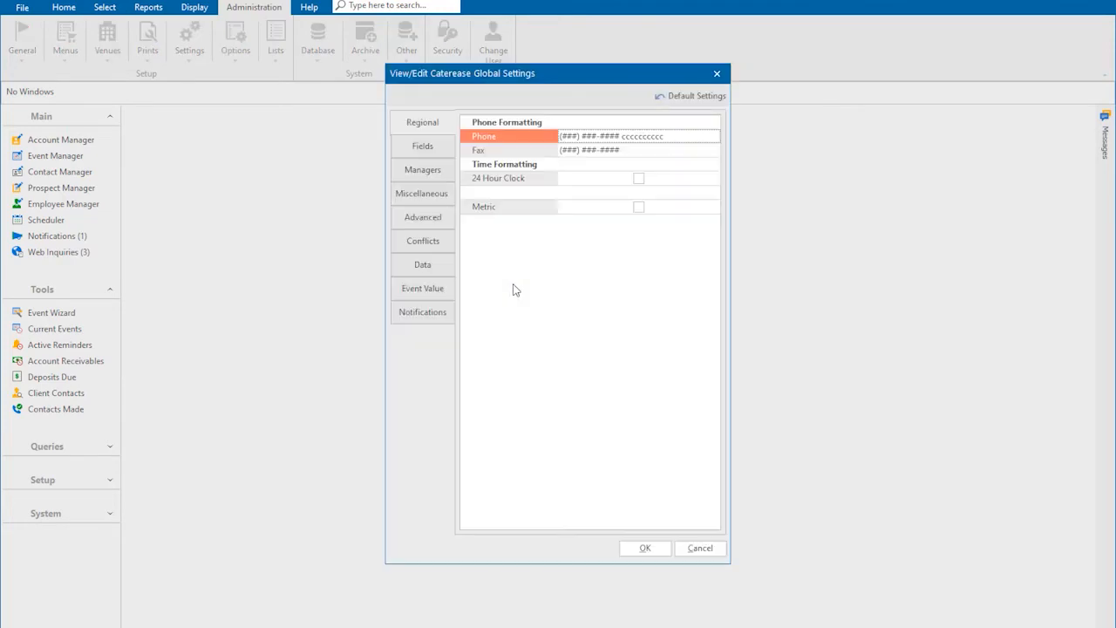
{"action": "left_click", "coordinate": [432, 246]}
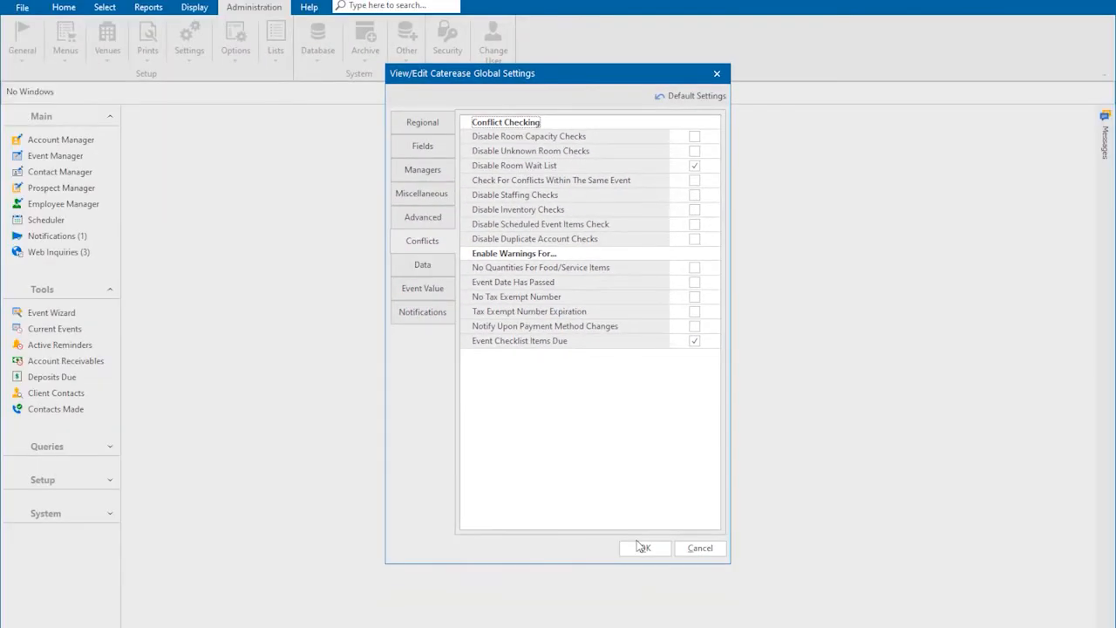
{"action": "left_click", "coordinate": [643, 547]}
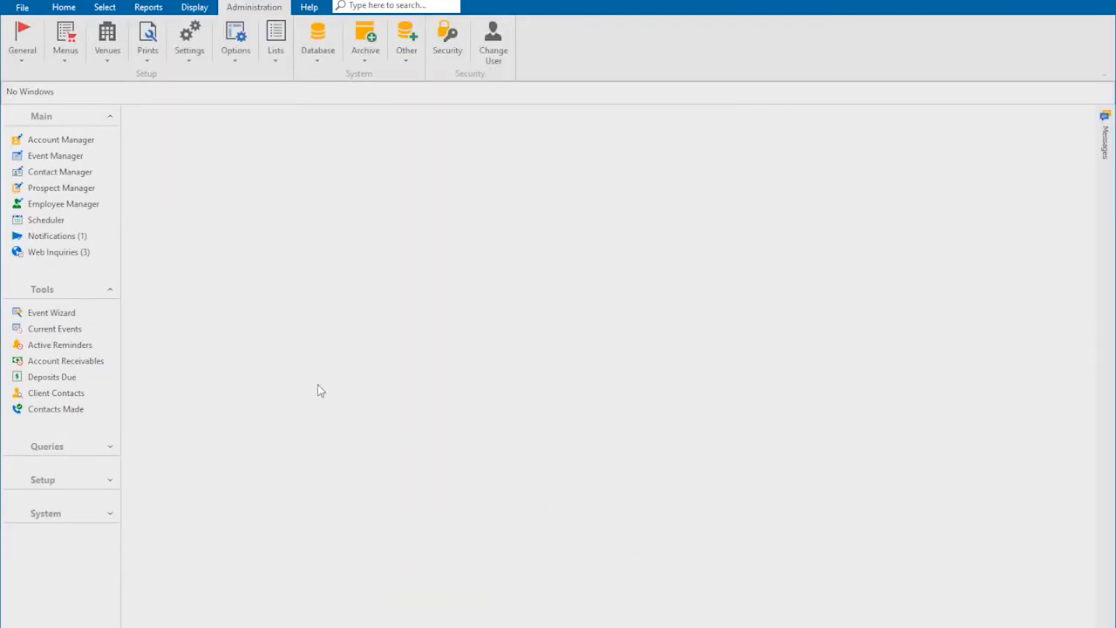
- Start a new event in the Event Wizard for the account found by searching 'winter'
{"action": "left_click", "coordinate": [84, 312]}
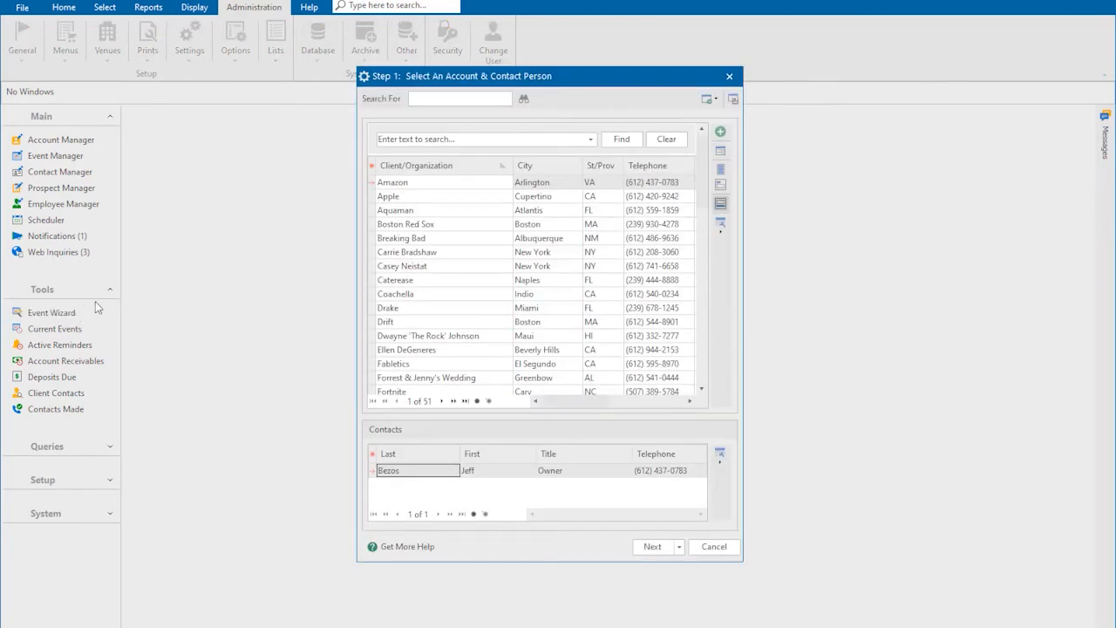
{"action": "left_click", "coordinate": [427, 102]}
{"action": "type", "text": "winter"}
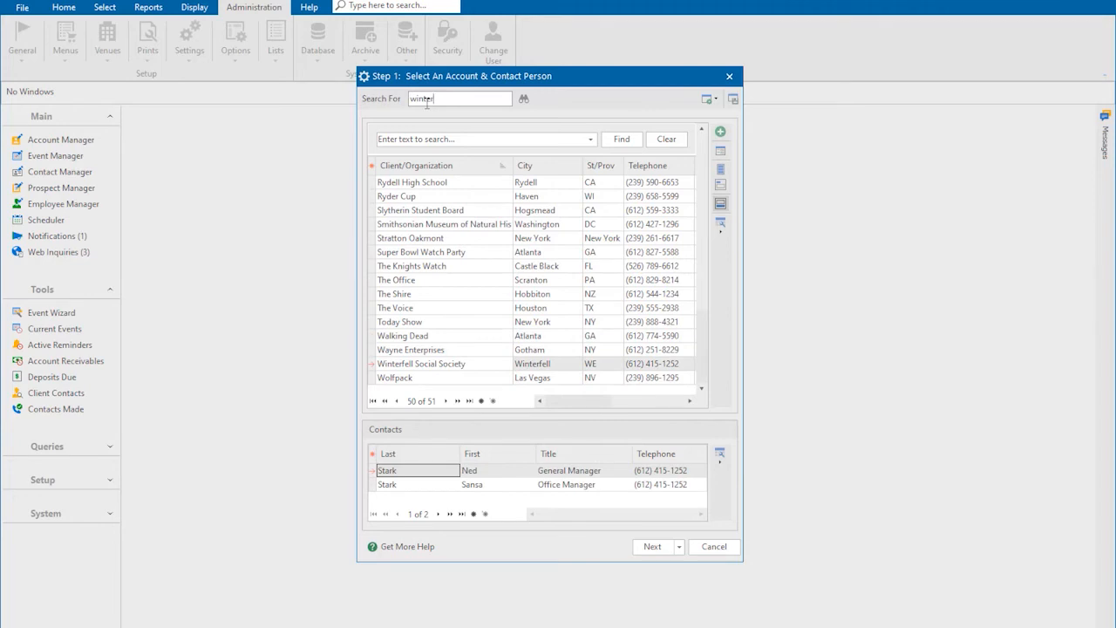
{"action": "left_click", "coordinate": [652, 547]}
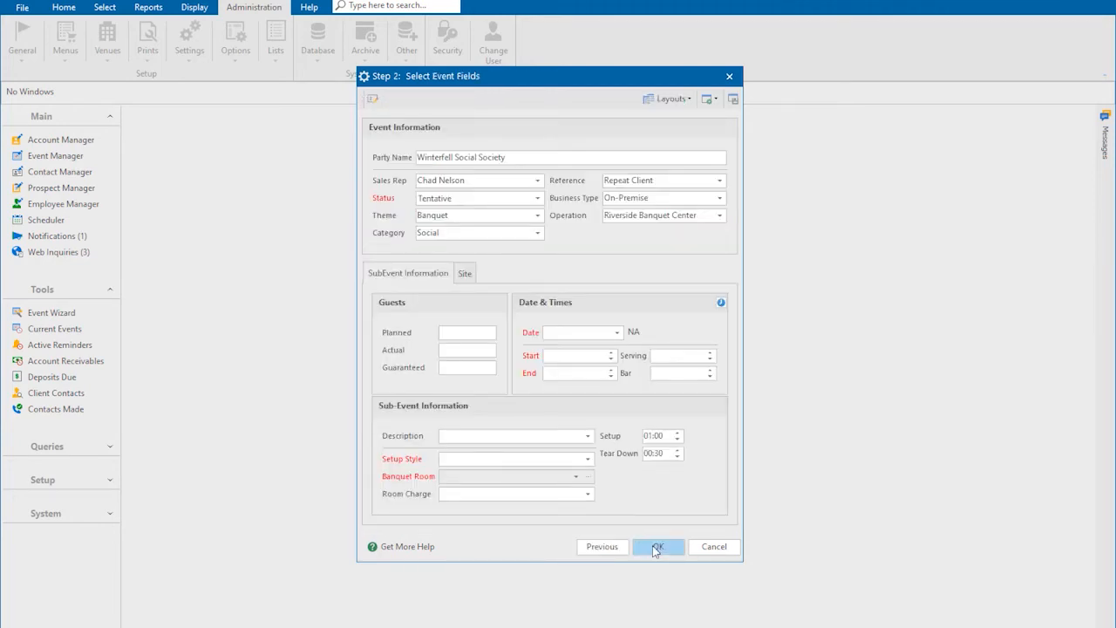
- Set the event theme to Meeting, planned guests to 50, and date to 9/25/2019
{"action": "left_click", "coordinate": [538, 216]}
{"action": "left_click", "coordinate": [497, 233]}
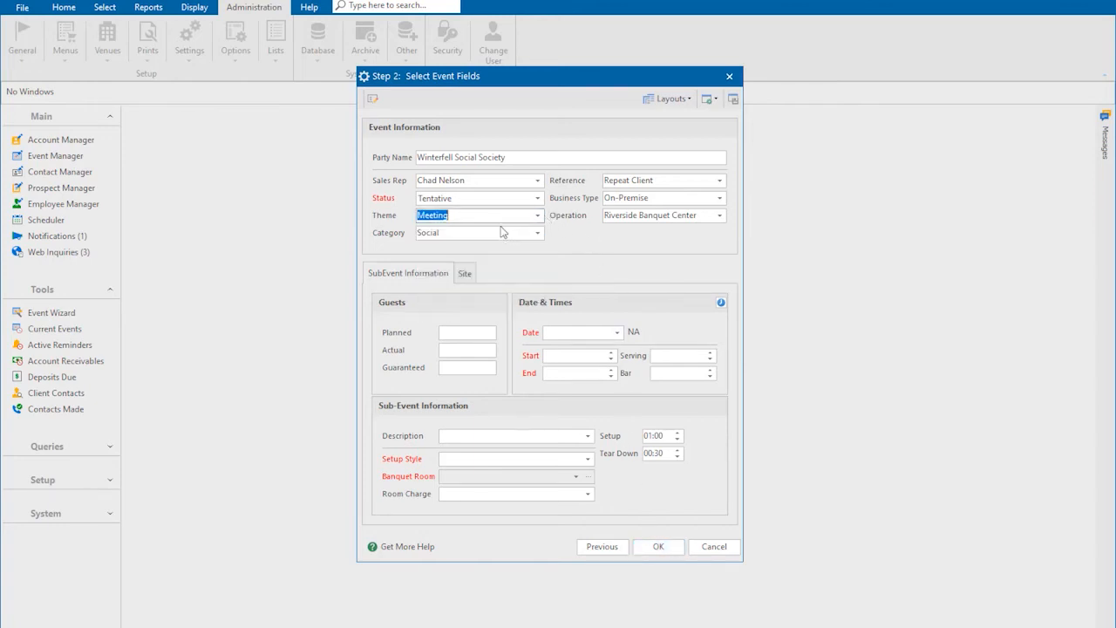
{"action": "left_click", "coordinate": [468, 333]}
{"action": "type", "text": "50"}
{"action": "key", "text": "Tab"}
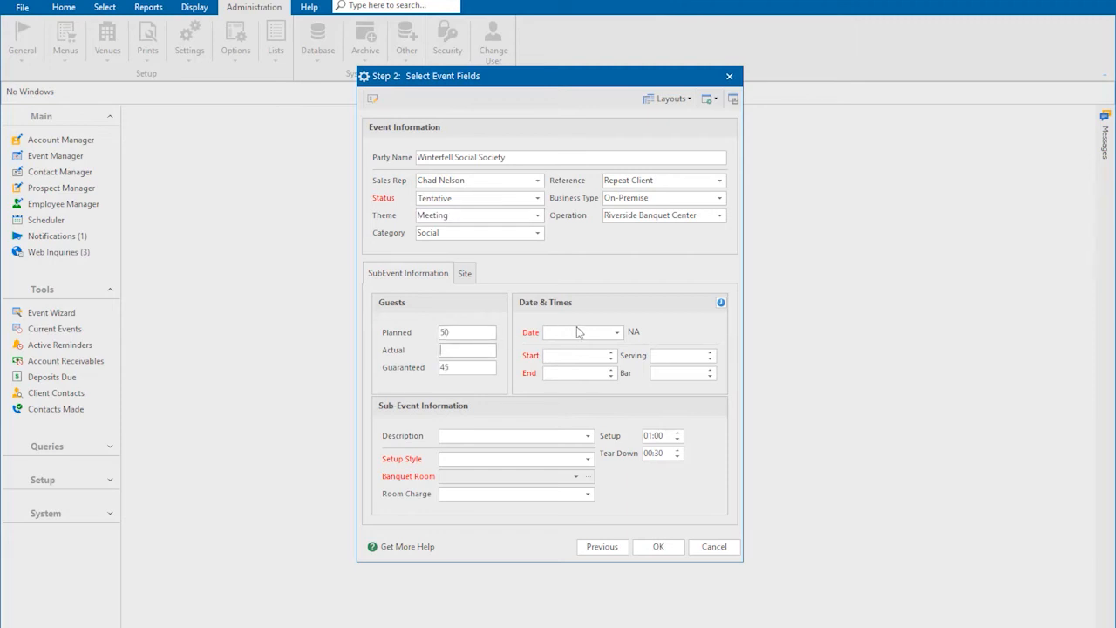
{"action": "left_click", "coordinate": [617, 332]}
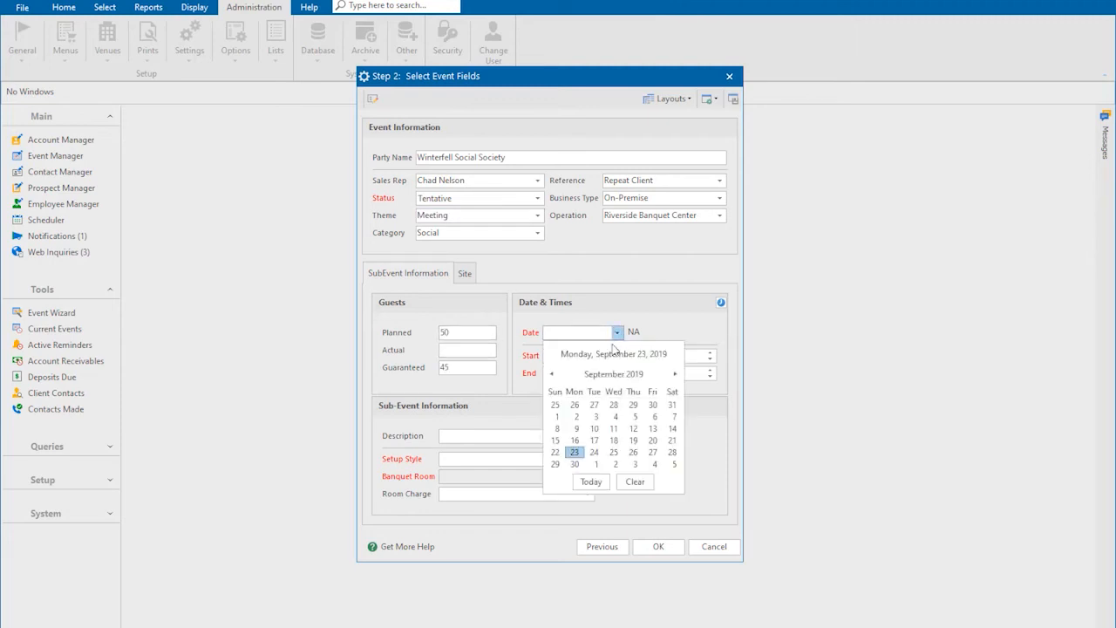
{"action": "left_click", "coordinate": [614, 452]}
- Schedule a 9–11 AM Breakfast Buffet with Banquet setup in the Narnia room and finish the wizard
{"action": "left_click", "coordinate": [571, 354]}
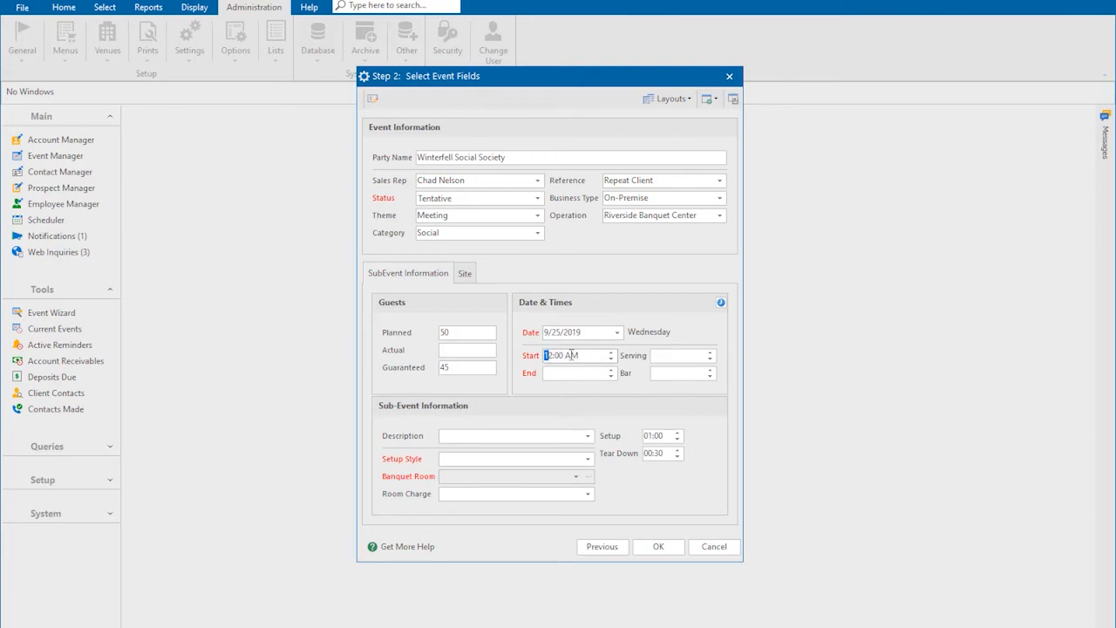
{"action": "type", "text": "09"}
{"action": "key", "text": "Tab"}
{"action": "type", "text": "11"}
{"action": "key", "text": "Tab"}
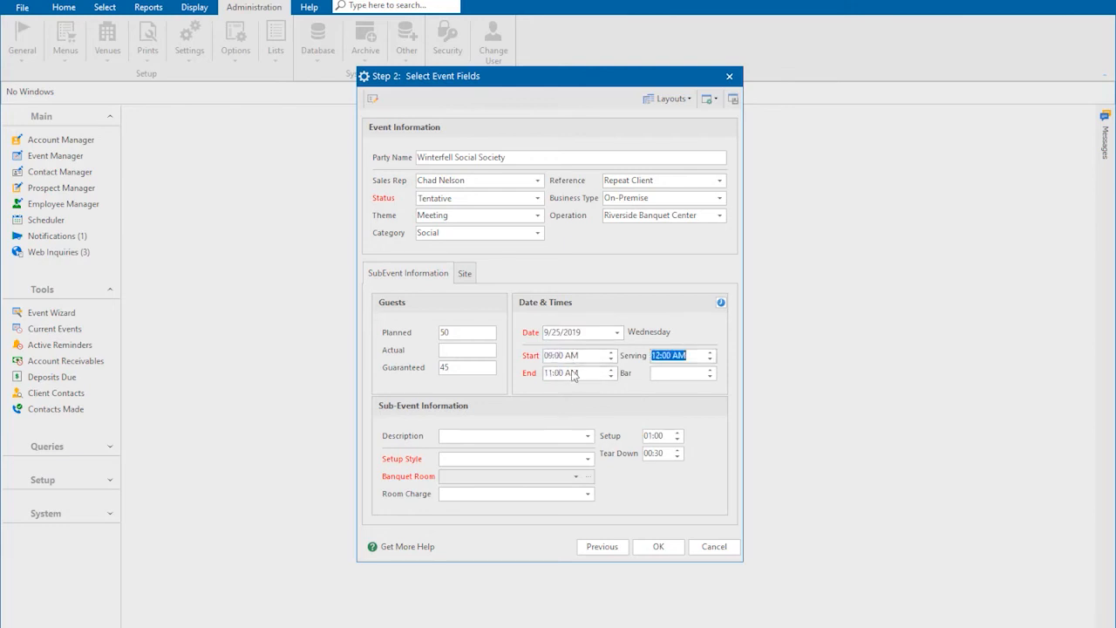
{"action": "left_click", "coordinate": [586, 435]}
{"action": "left_click", "coordinate": [570, 451]}
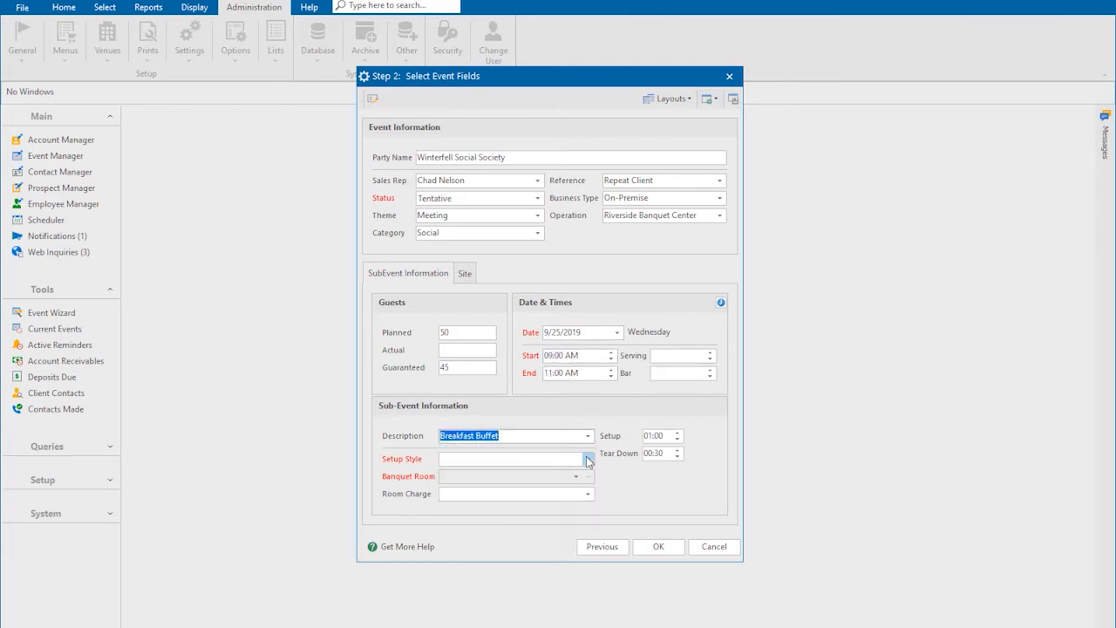
{"action": "left_click", "coordinate": [588, 459]}
{"action": "left_click", "coordinate": [545, 494]}
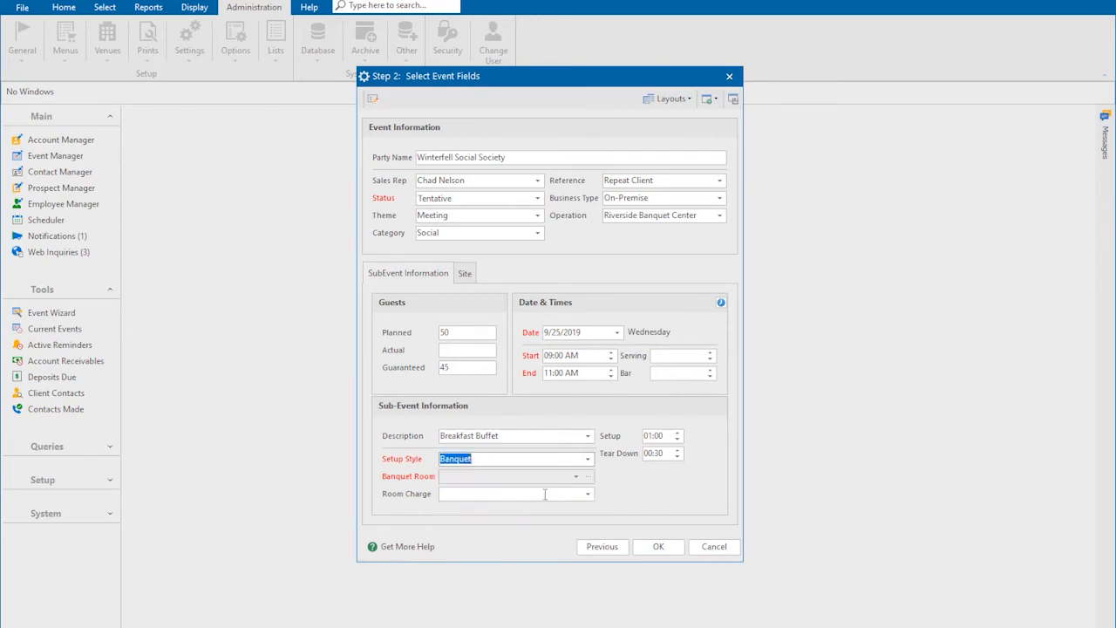
{"action": "left_click", "coordinate": [576, 477]}
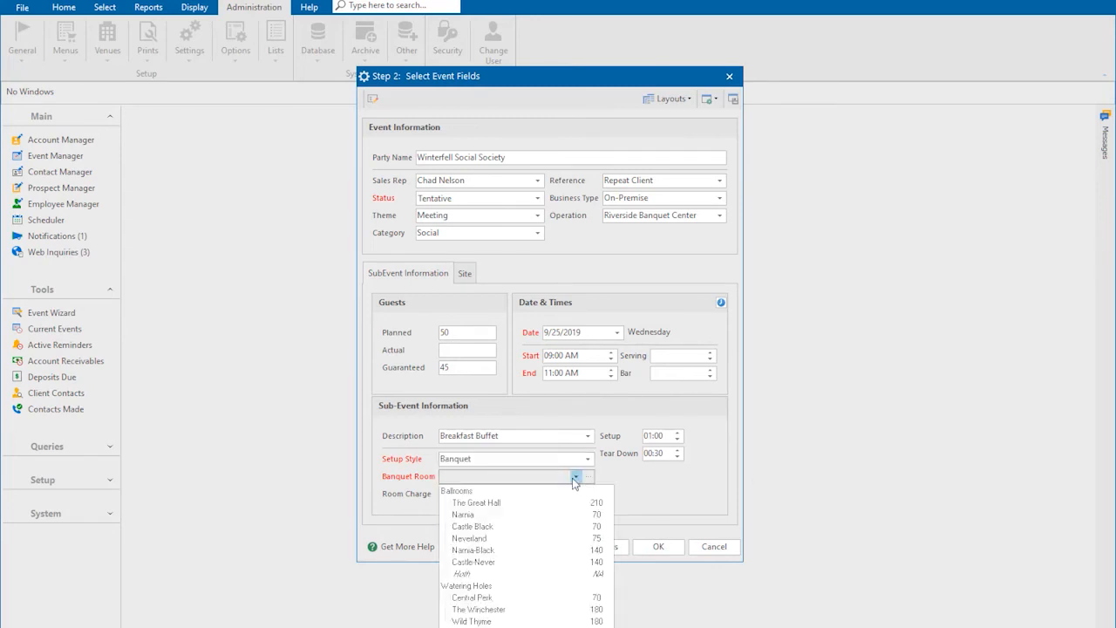
{"action": "left_click", "coordinate": [530, 516]}
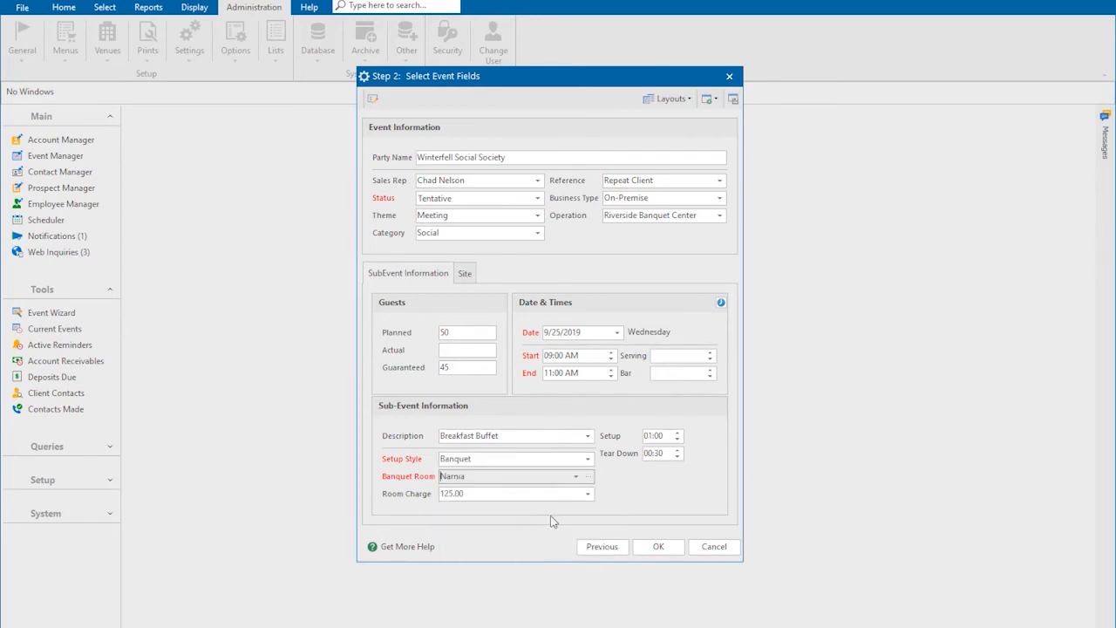
{"action": "left_click", "coordinate": [654, 547]}
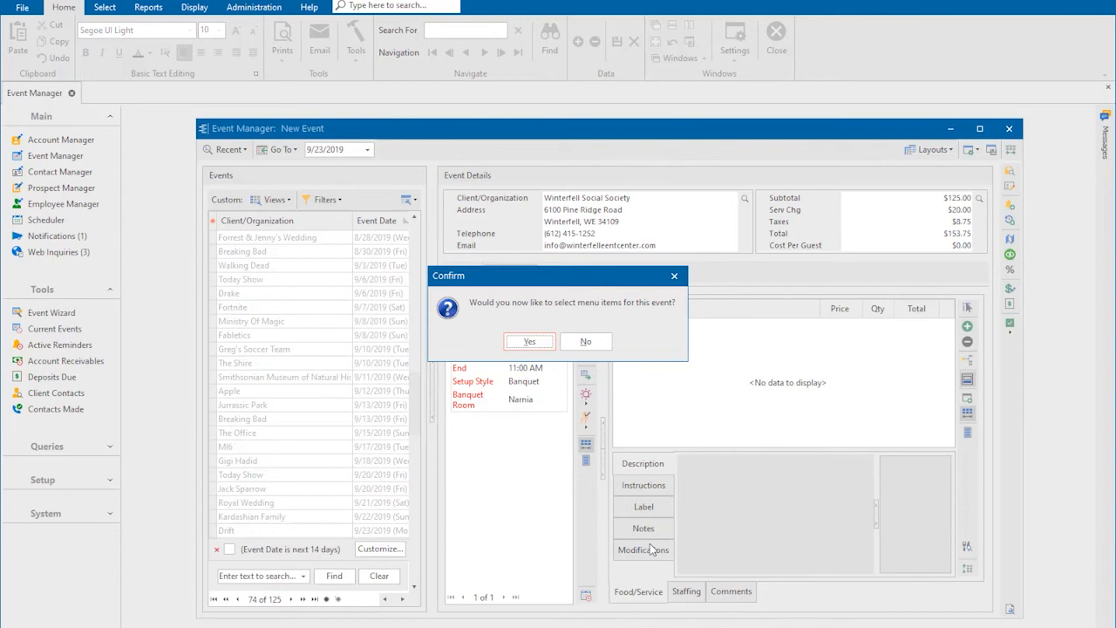
- Skip menu item selection and attempt to save the event, triggering the checklist-due warning
{"action": "left_click", "coordinate": [586, 342]}
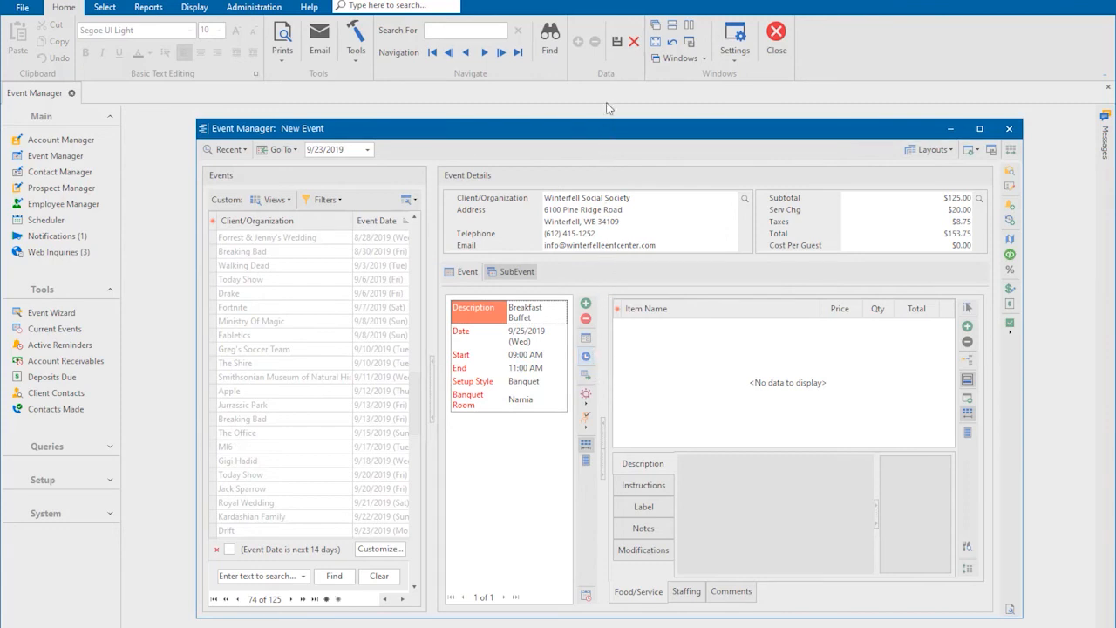
{"action": "left_click", "coordinate": [617, 41]}
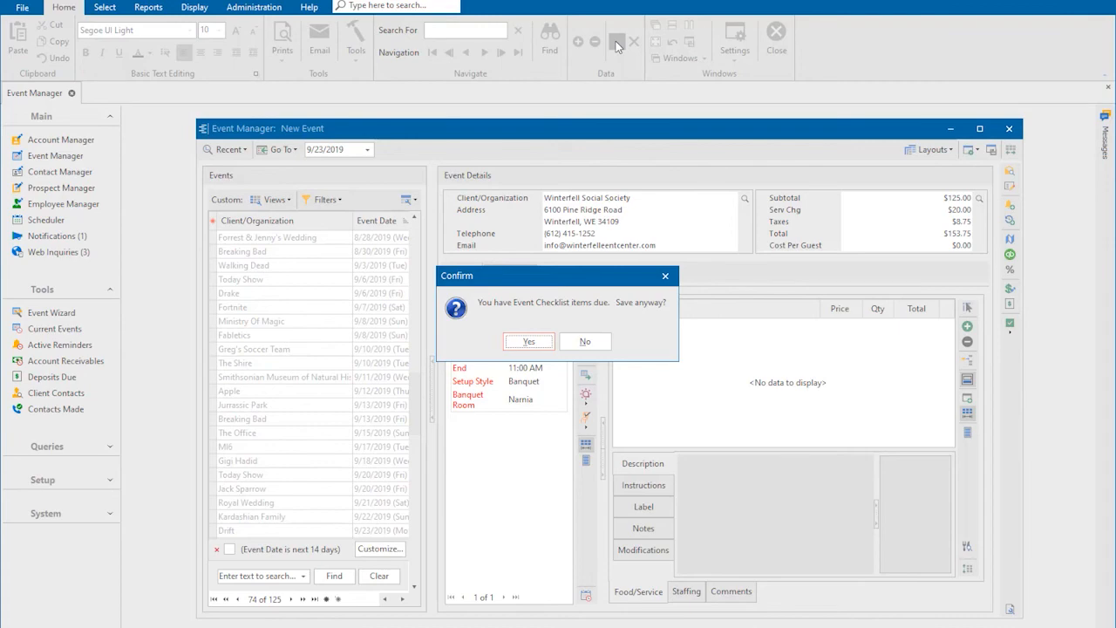
- Mark Call For Final Guest Count done in the Event Checklist and save the event as E00467
{"action": "left_click", "coordinate": [598, 341]}
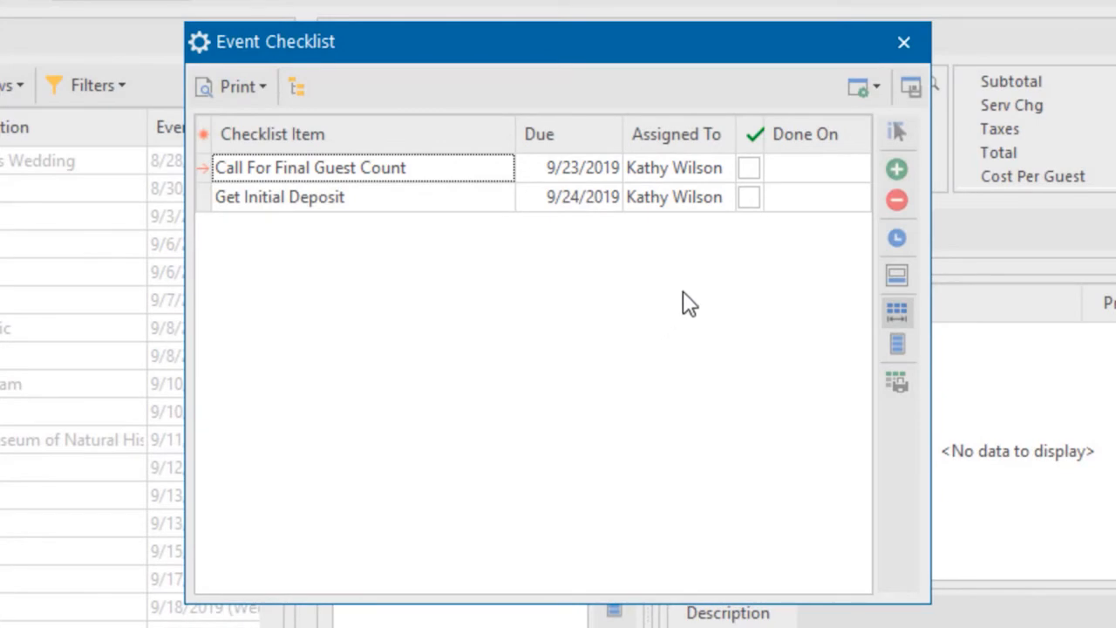
{"action": "left_click", "coordinate": [748, 168]}
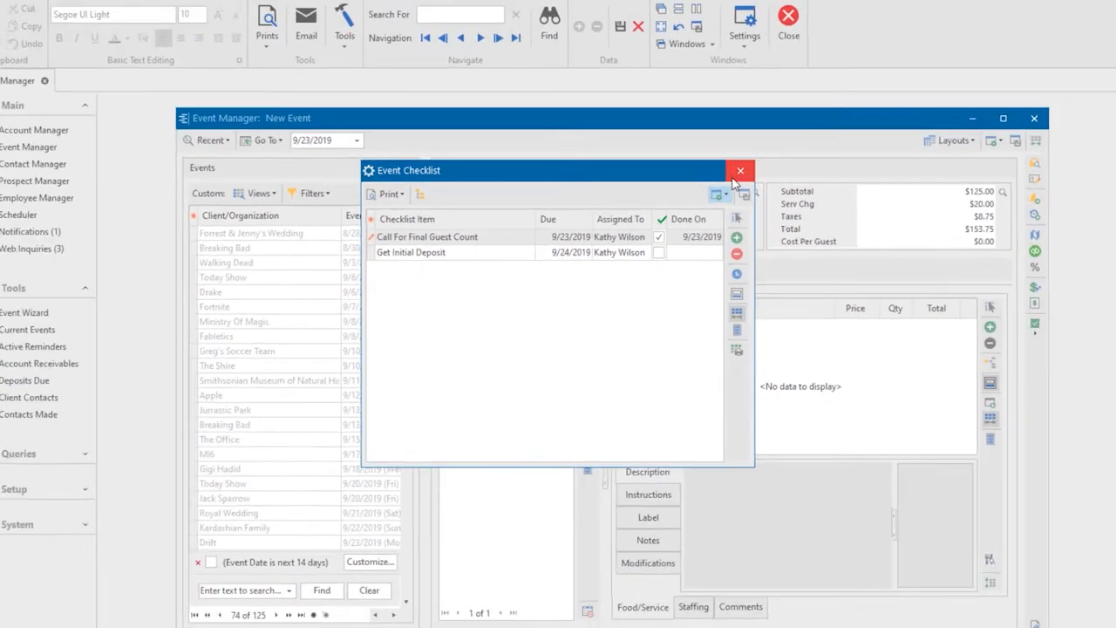
{"action": "left_click", "coordinate": [903, 42]}
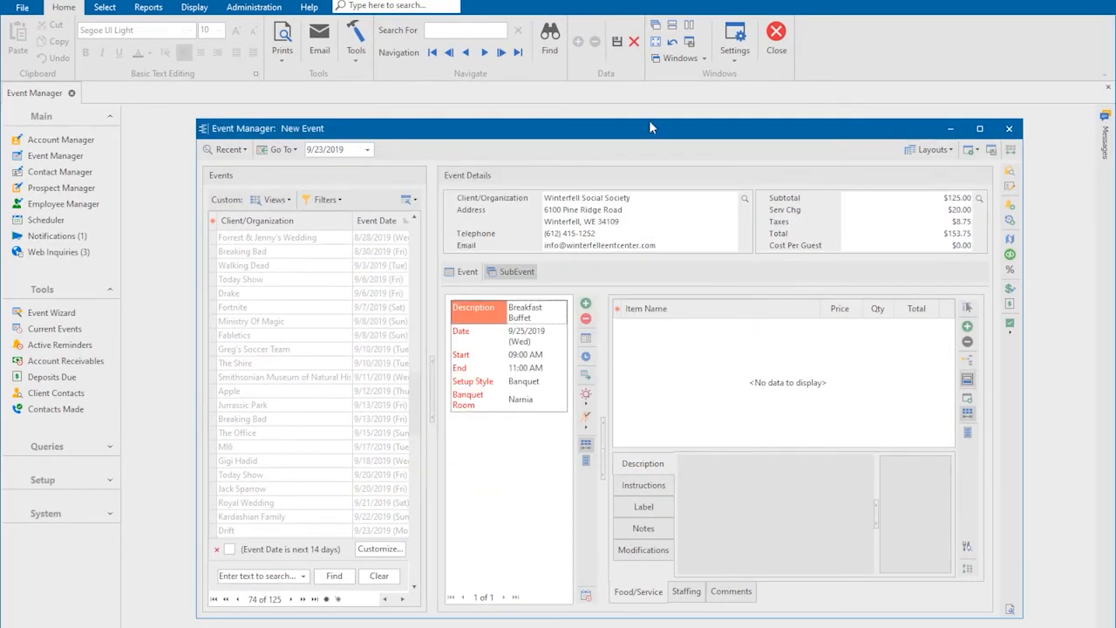
{"action": "left_click", "coordinate": [616, 41]}
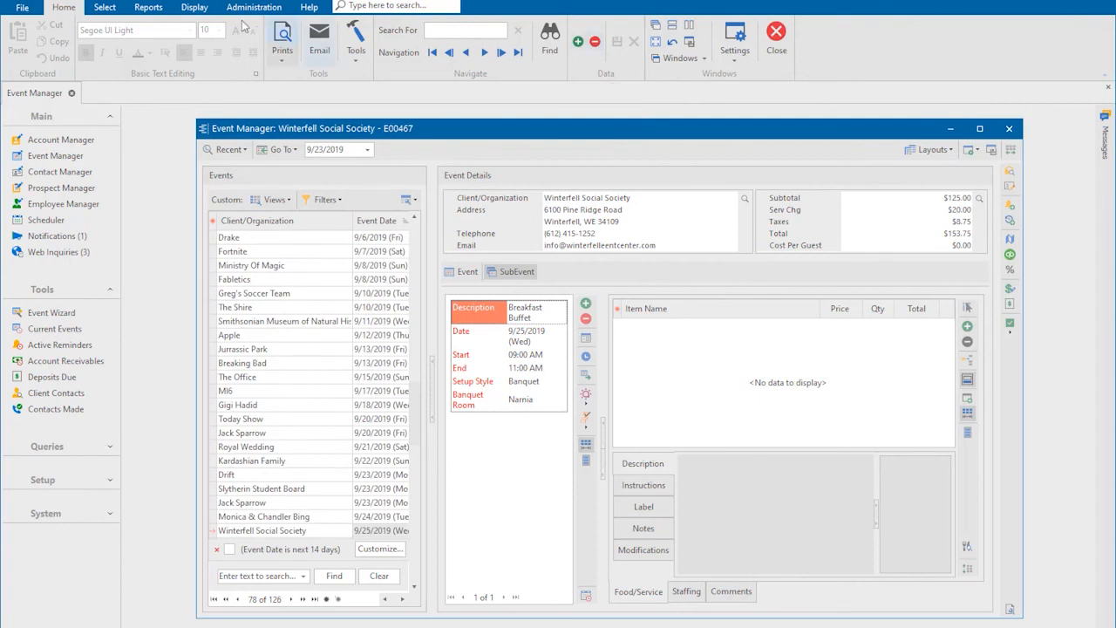
{"action": "left_click", "coordinate": [148, 9]}
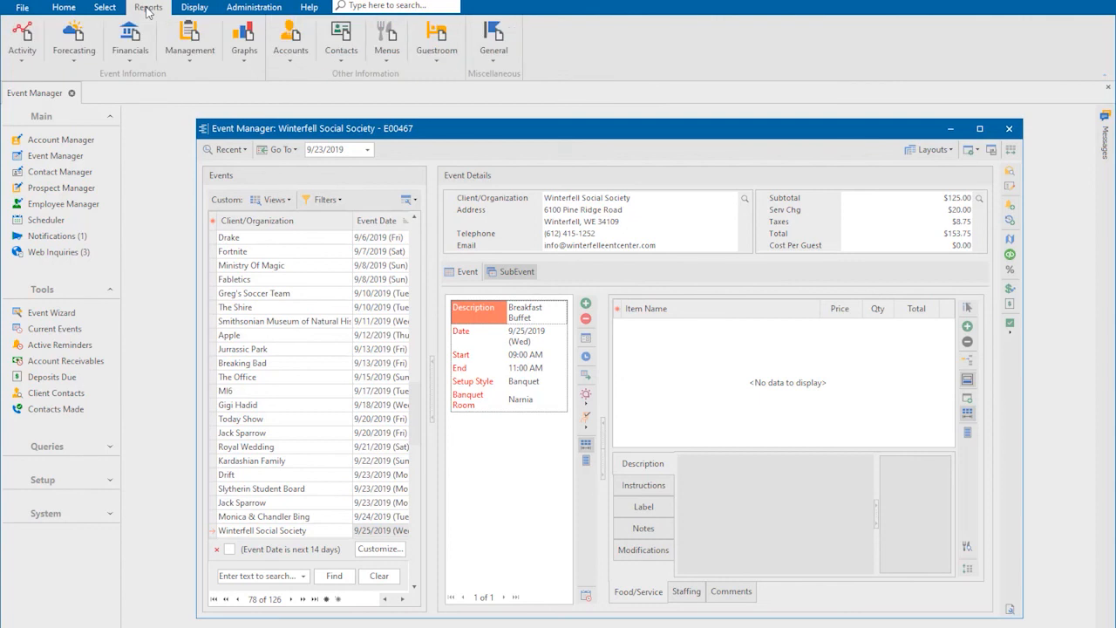
- Browse the Activity and Checklist report pages, then close the Event Manager window
{"action": "left_click", "coordinate": [31, 50]}
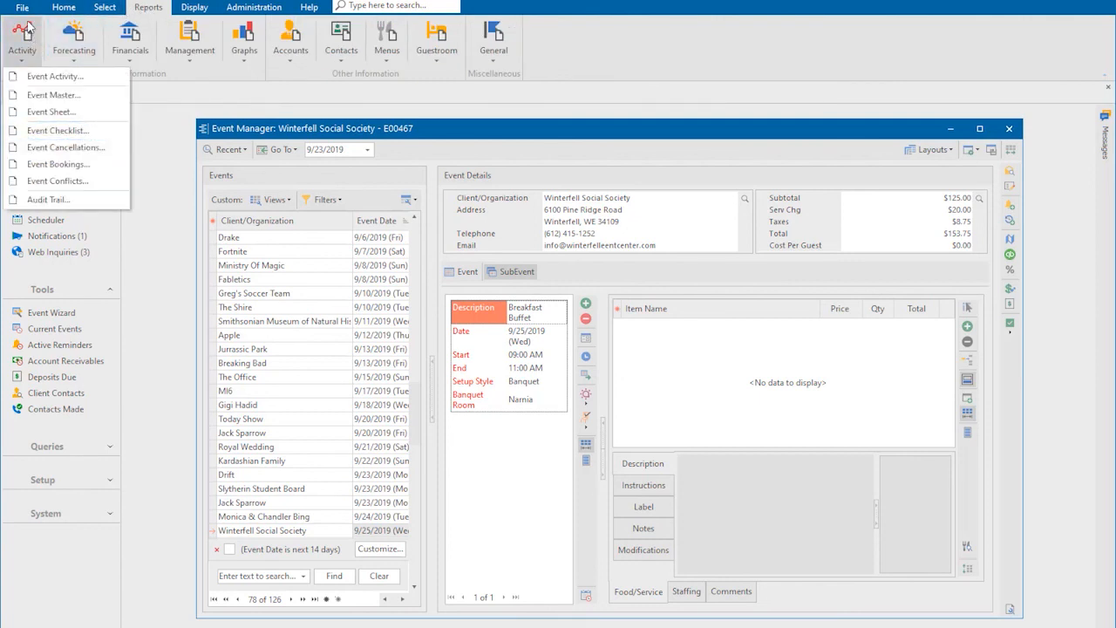
{"action": "left_click", "coordinate": [23, 10]}
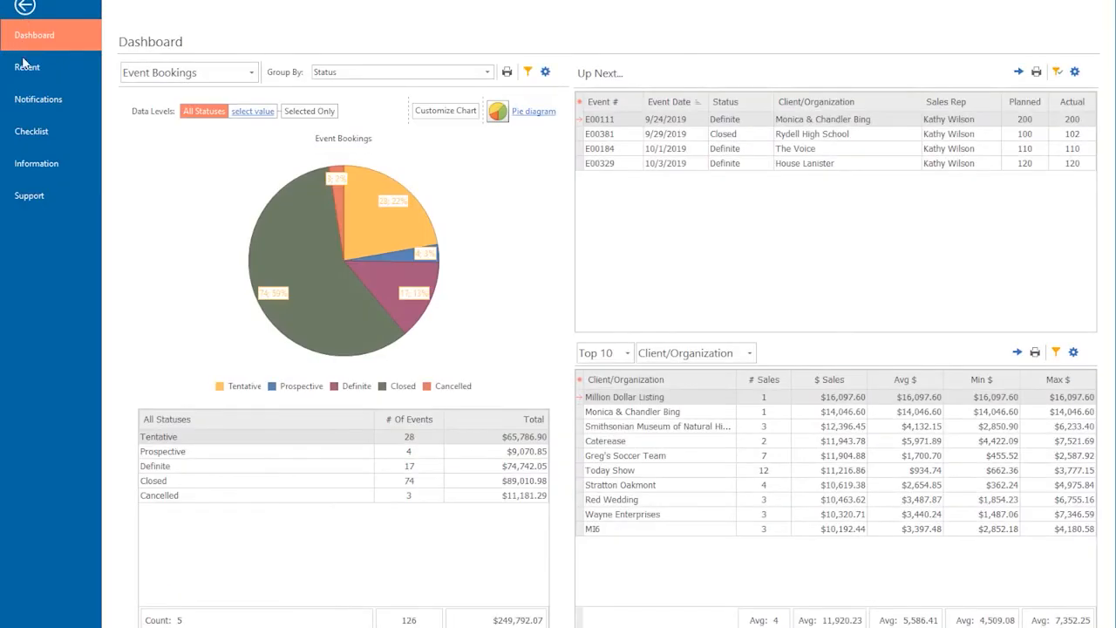
{"action": "left_click", "coordinate": [33, 132]}
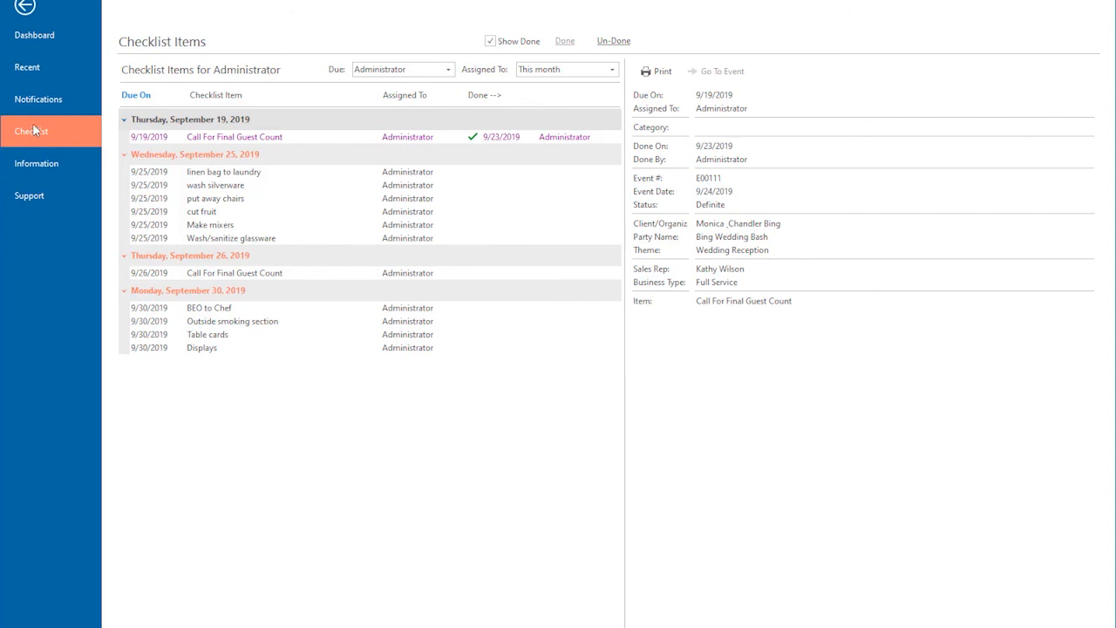
{"action": "left_click", "coordinate": [27, 9]}
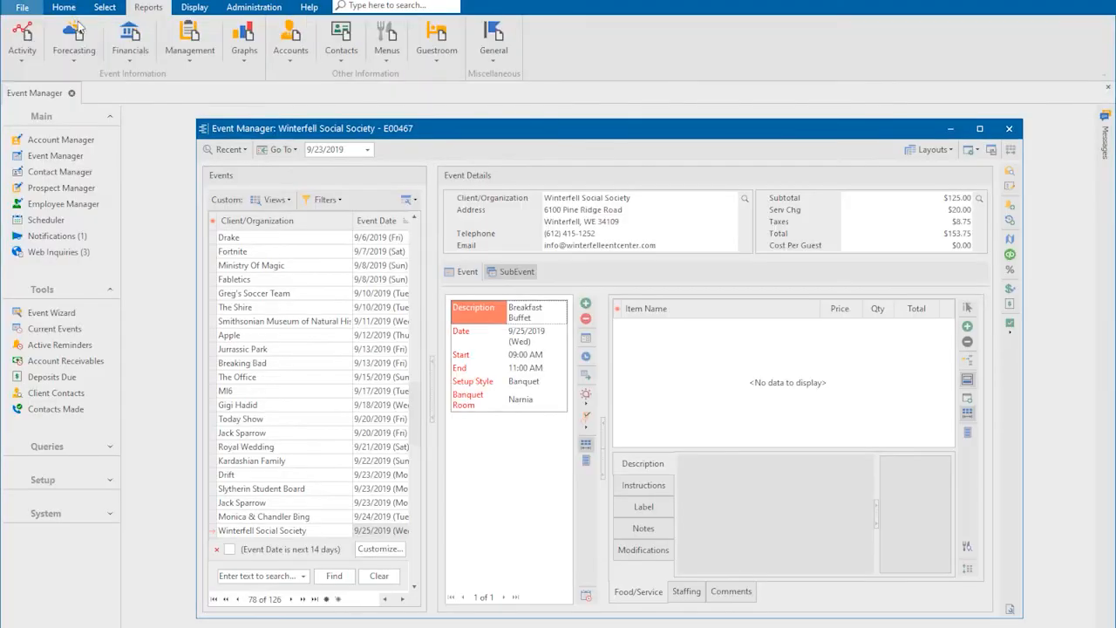
{"action": "left_click", "coordinate": [1009, 131]}
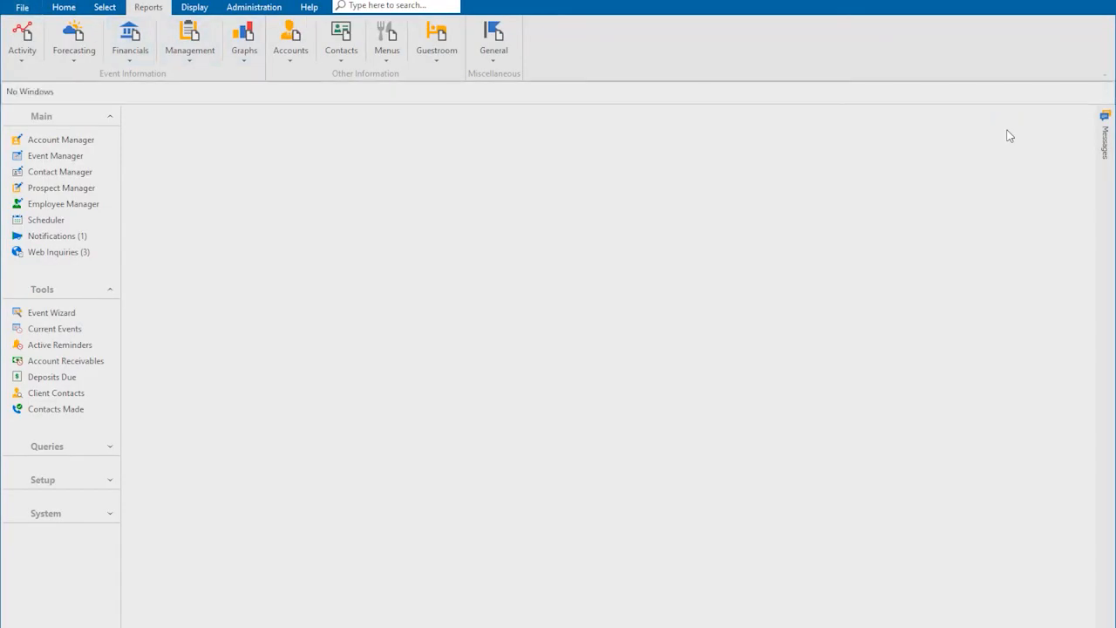